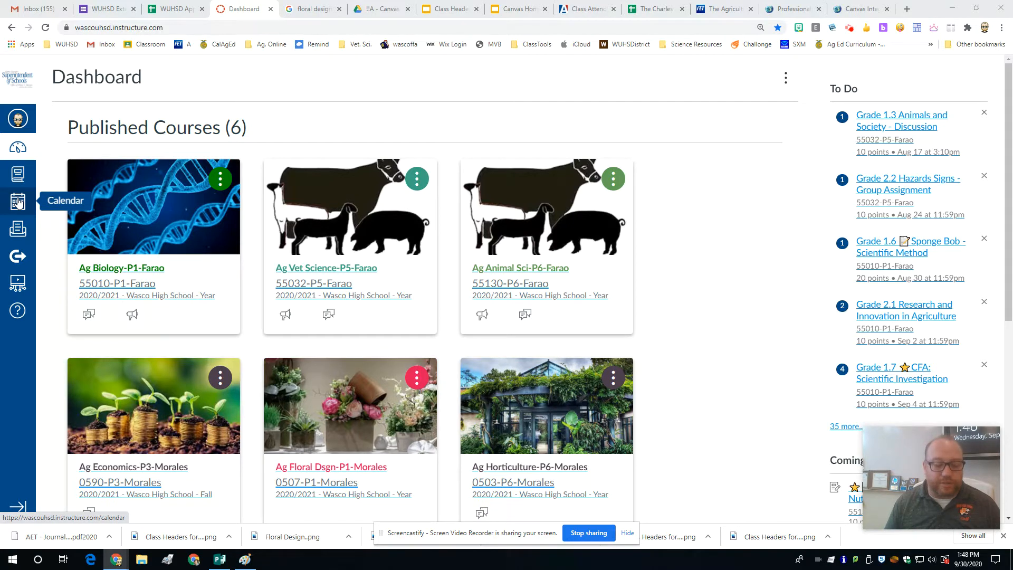
Create a new appointment group in the calendar and name it Office Hours.
{"action": "left_click", "coordinate": [18, 202]}
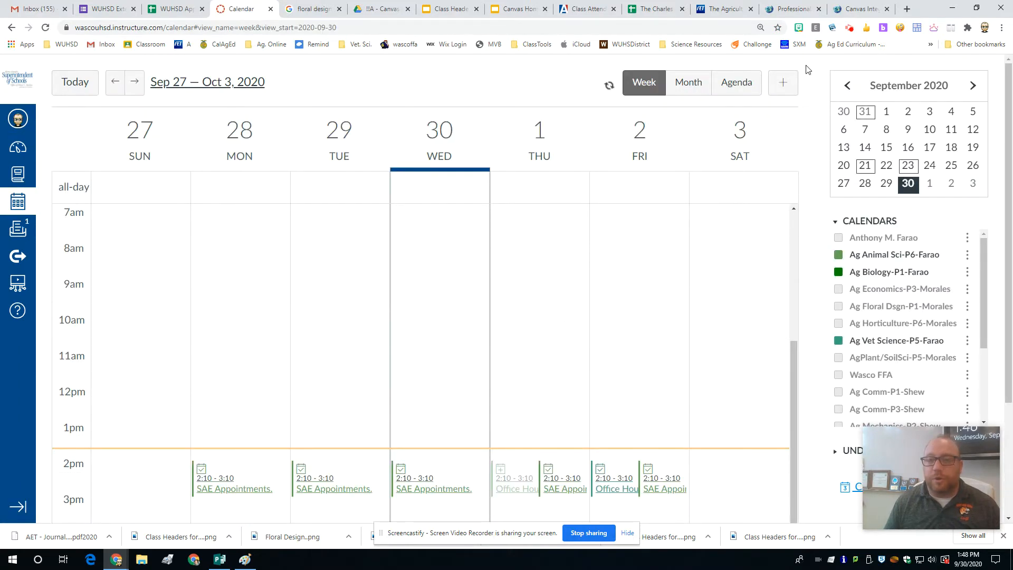
{"action": "left_click", "coordinate": [783, 87]}
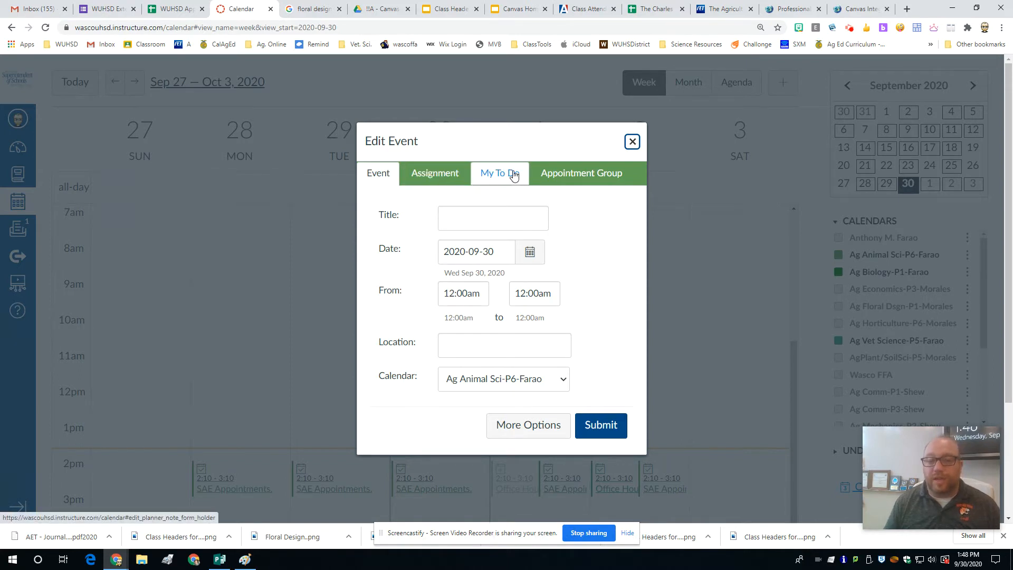
{"action": "left_click", "coordinate": [579, 174]}
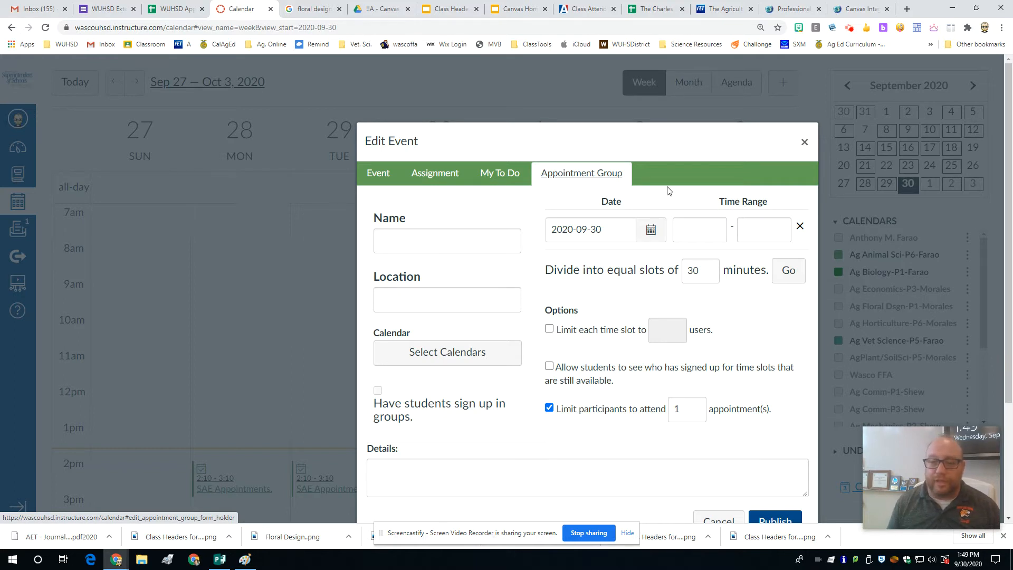
{"action": "left_click", "coordinate": [387, 249]}
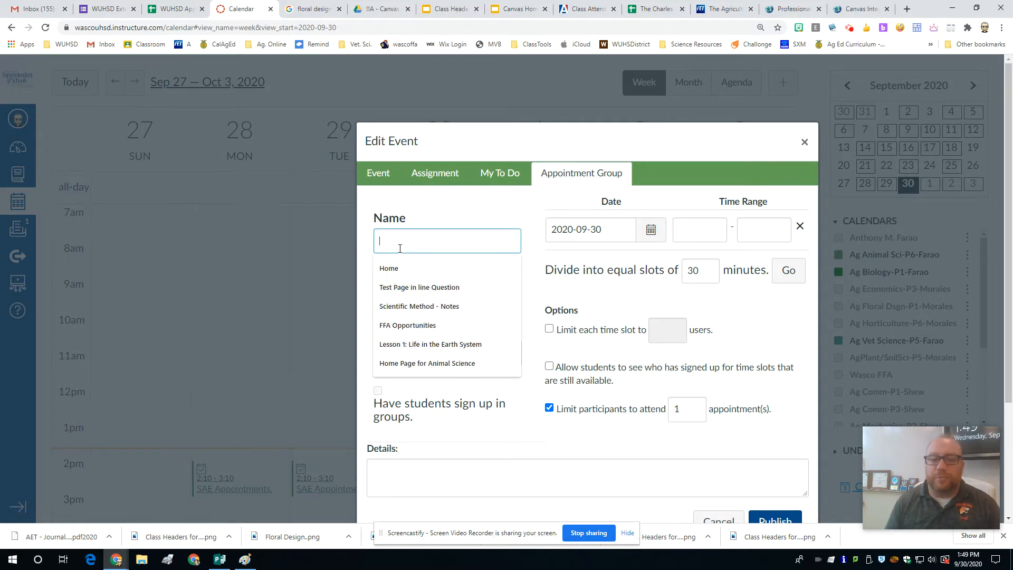
{"action": "type", "text": "Off"}
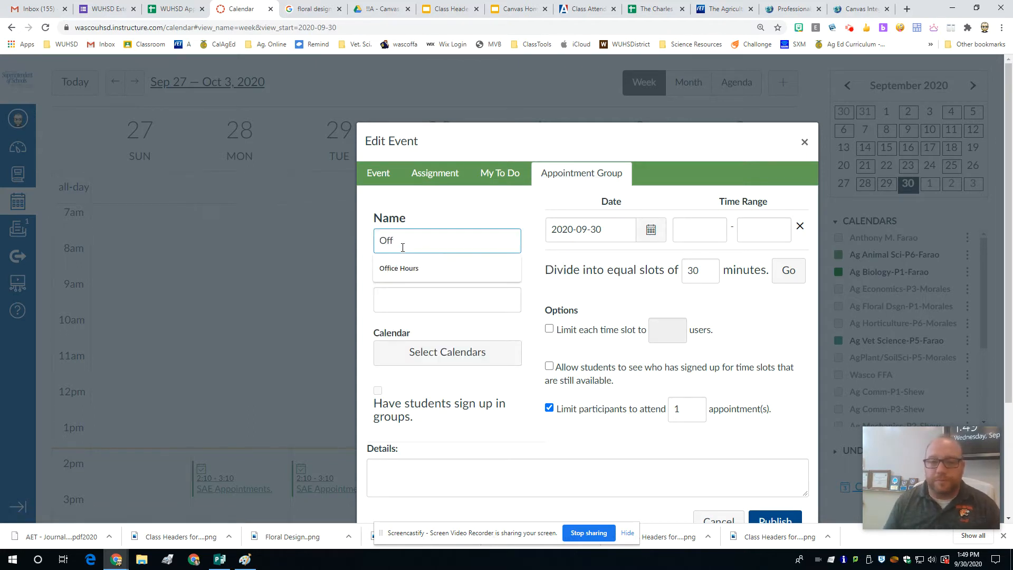
{"action": "left_click", "coordinate": [386, 270]}
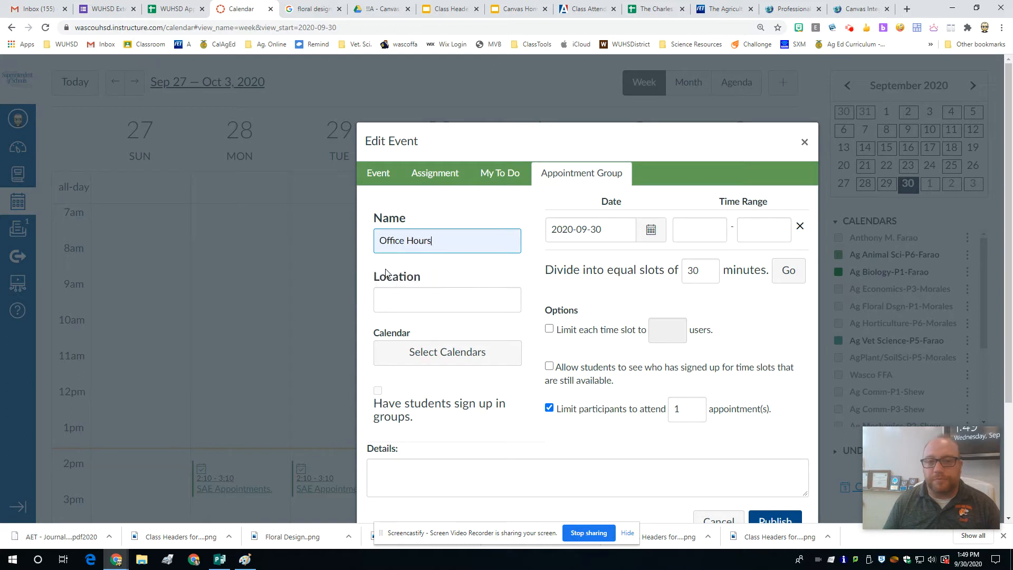
Set the first three appointment dates to 2020-10-2, 2020-9-7 and 2020-10-7.
{"action": "left_click", "coordinate": [650, 230]}
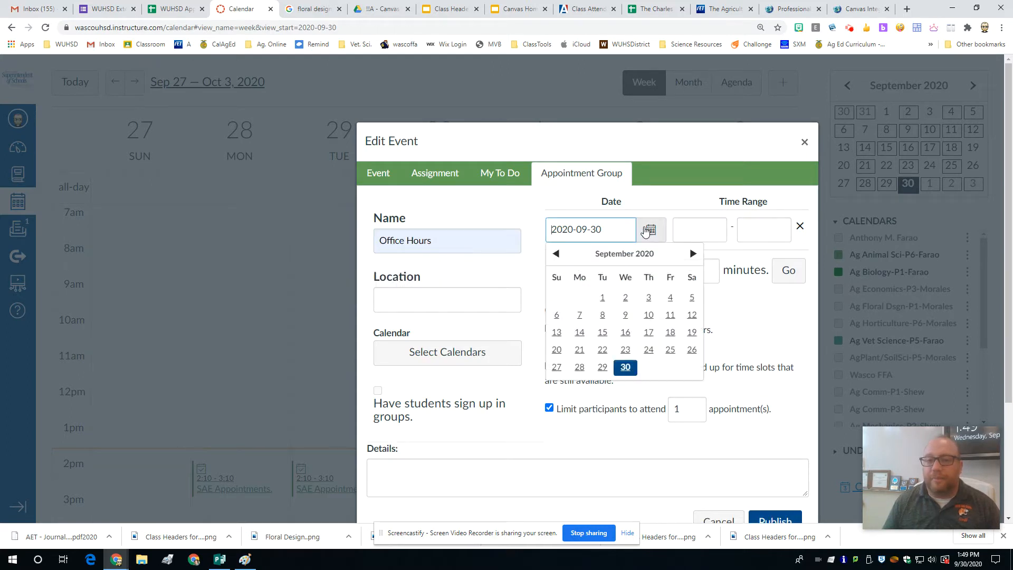
{"action": "left_click", "coordinate": [692, 253]}
{"action": "left_click", "coordinate": [667, 299]}
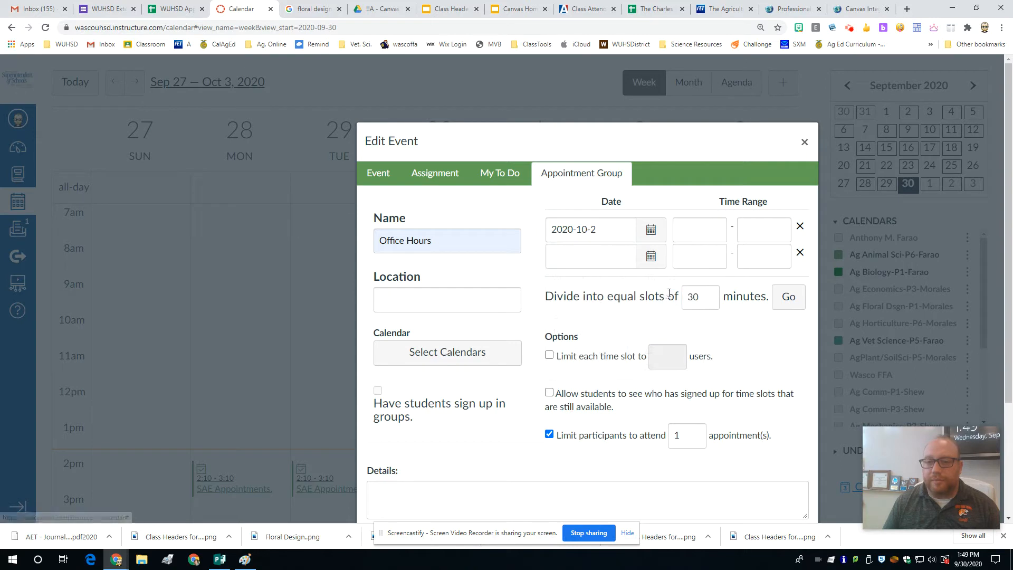
{"action": "left_click", "coordinate": [652, 256]}
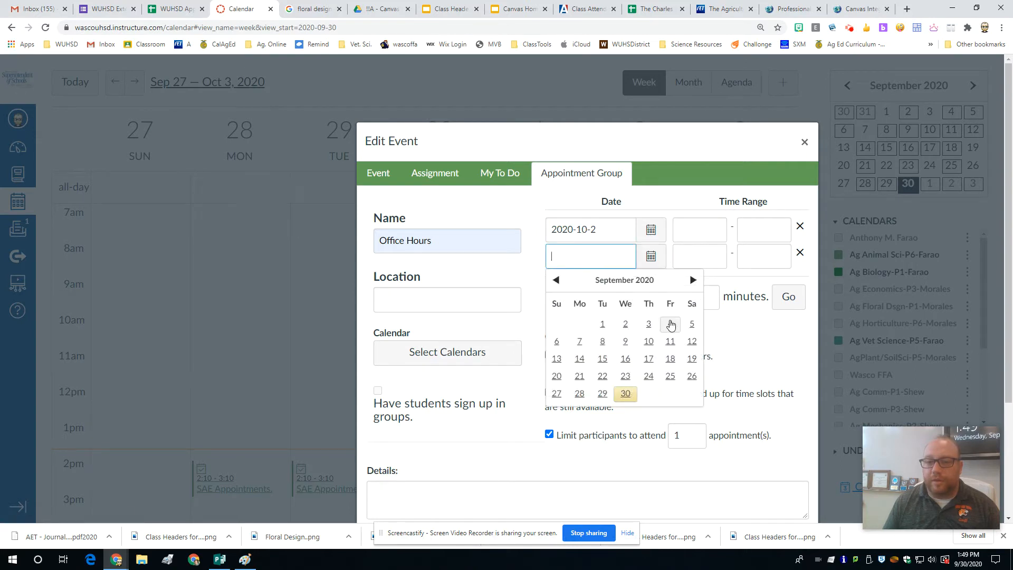
{"action": "left_click", "coordinate": [575, 346]}
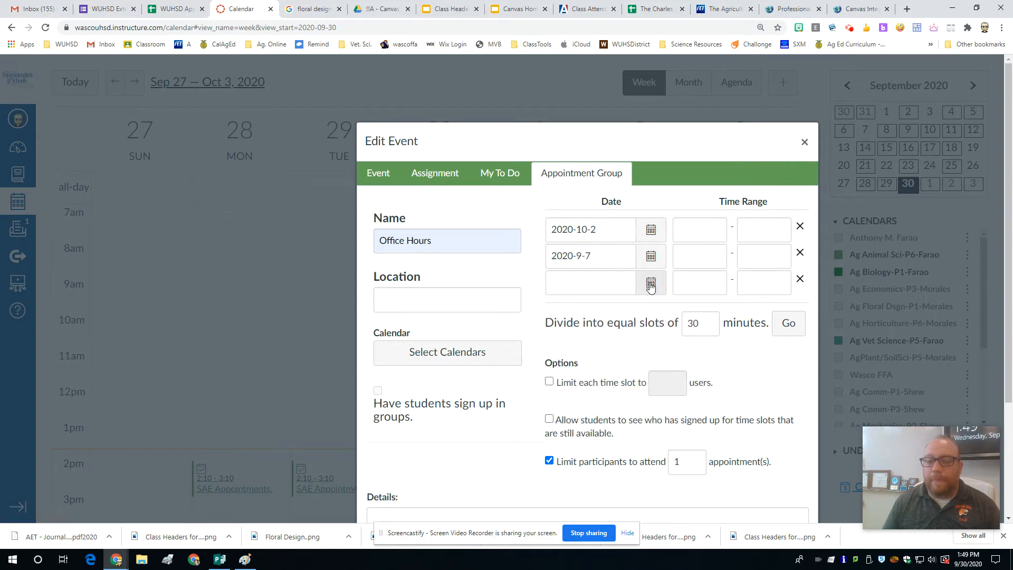
{"action": "left_click", "coordinate": [650, 285]}
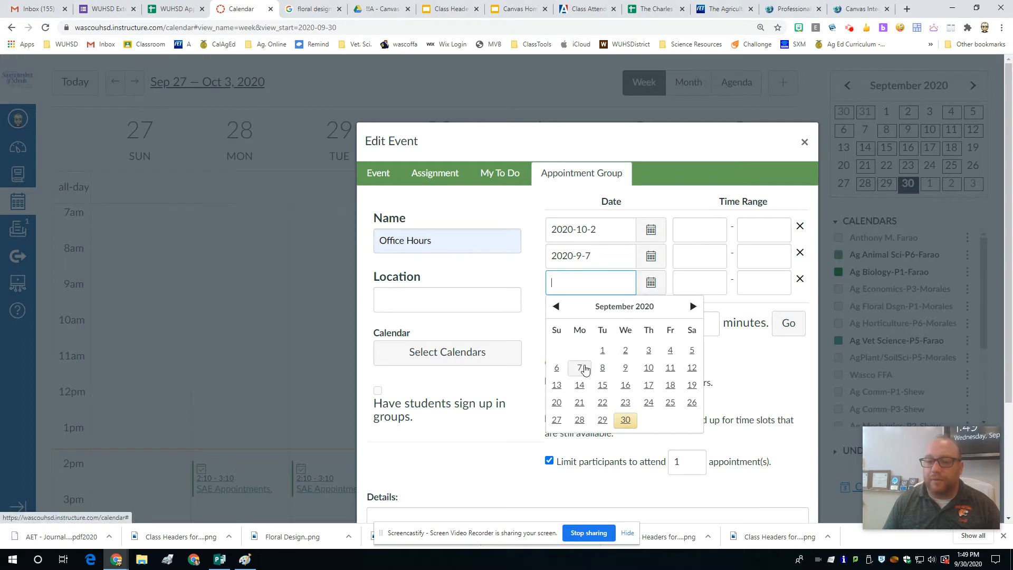
{"action": "left_click", "coordinate": [693, 306]}
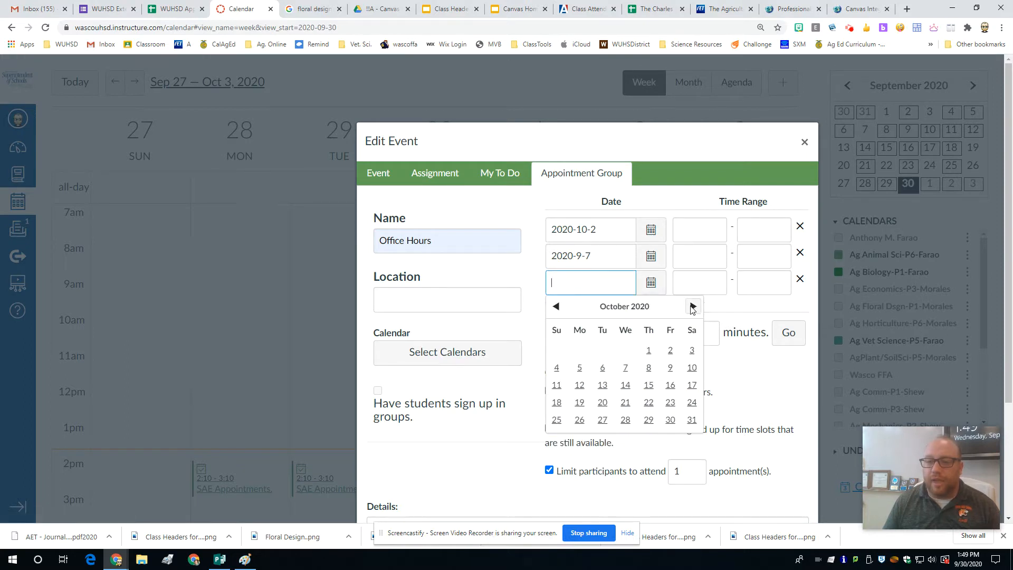
{"action": "left_click", "coordinate": [626, 369]}
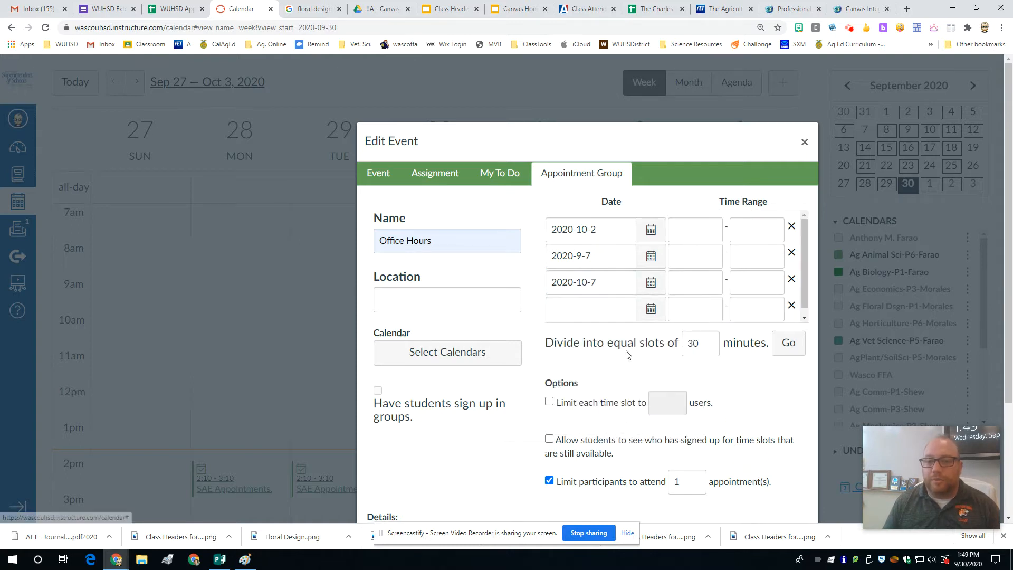
Change the second appointment date to 2020-10-5.
{"action": "left_click", "coordinate": [651, 256]}
{"action": "left_click", "coordinate": [693, 279]}
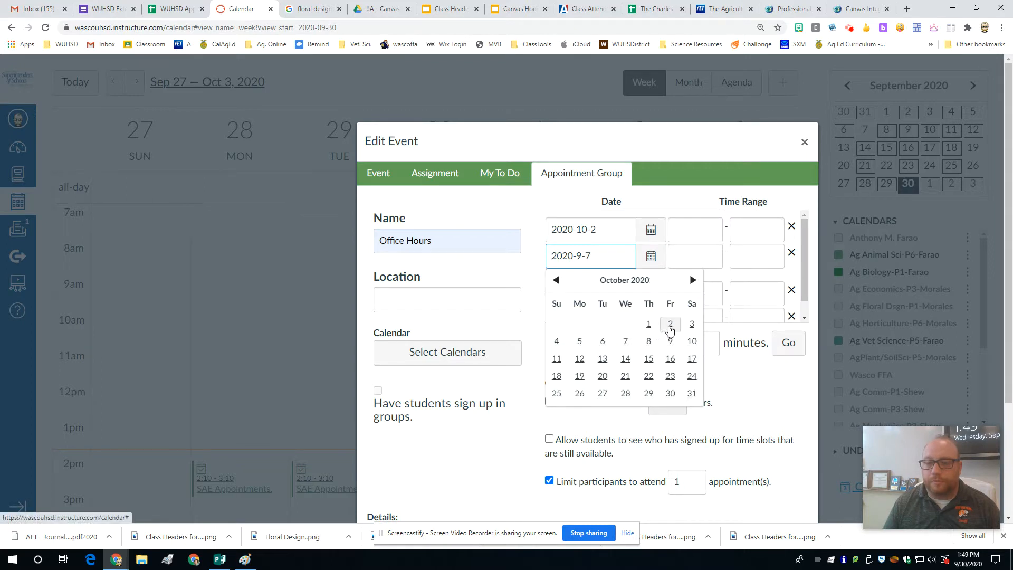
{"action": "left_click", "coordinate": [579, 341]}
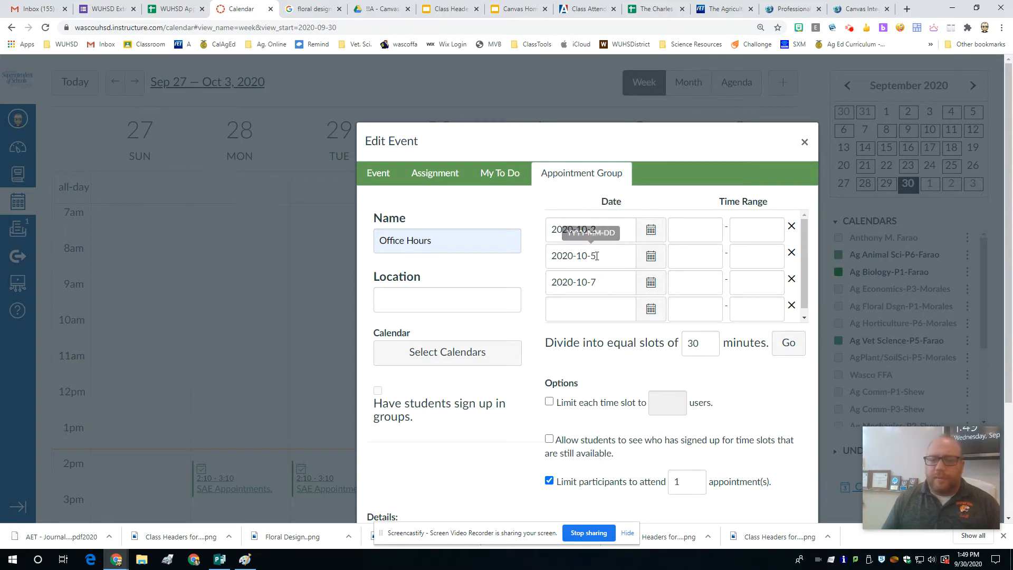
Add 2020-10-8 as the fourth appointment date and remove the empty row below it.
{"action": "left_click", "coordinate": [650, 299]}
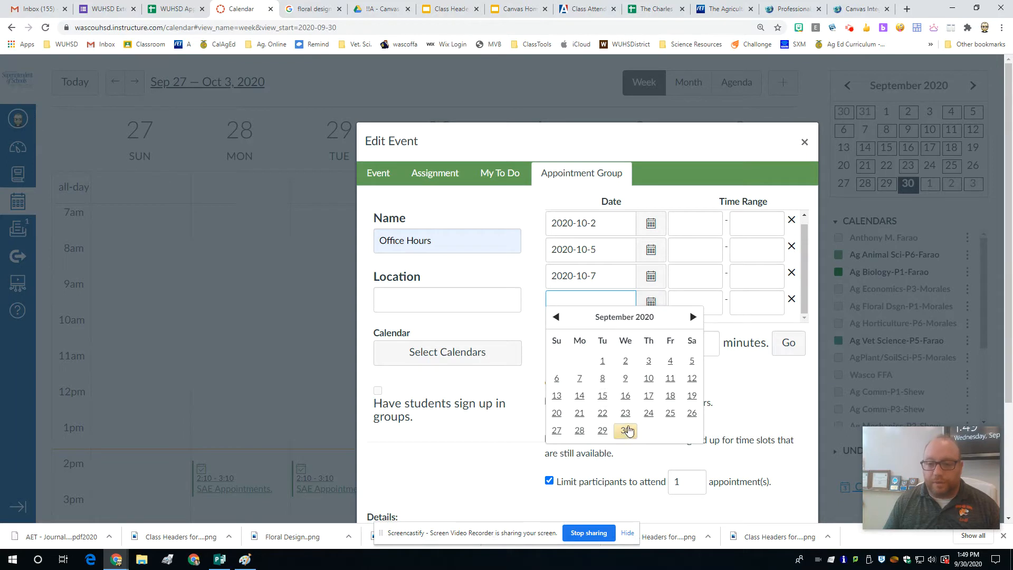
{"action": "left_click", "coordinate": [692, 316]}
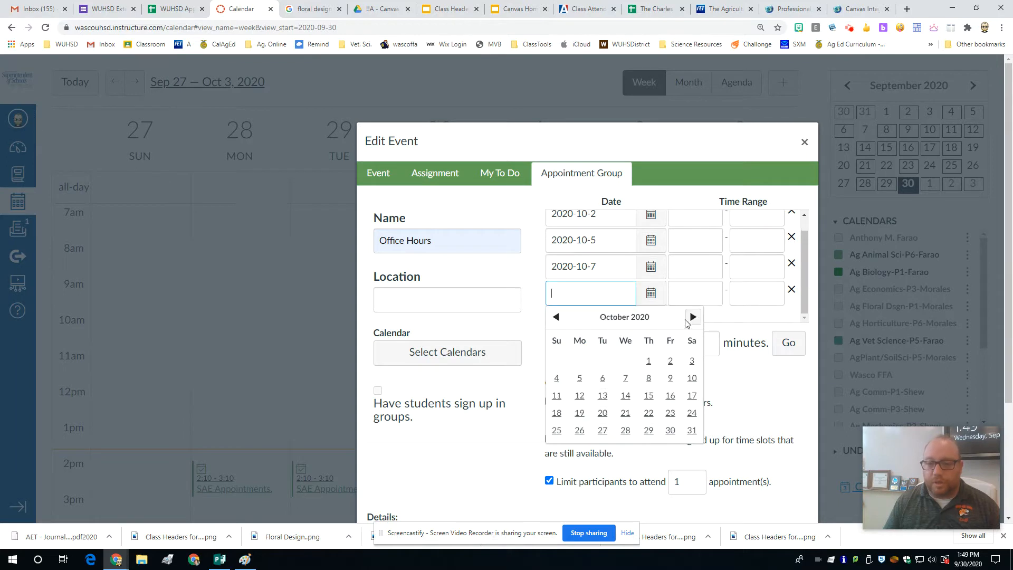
{"action": "left_click", "coordinate": [648, 379]}
{"action": "scroll", "coordinate": [786, 322], "scroll_direction": "down", "scroll_amount": 1}
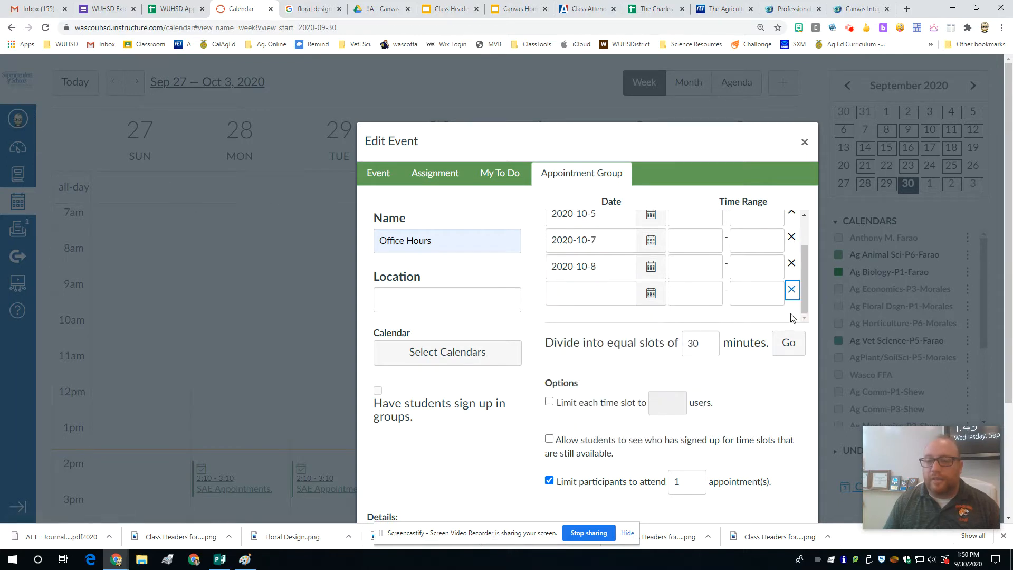
{"action": "left_click", "coordinate": [790, 289]}
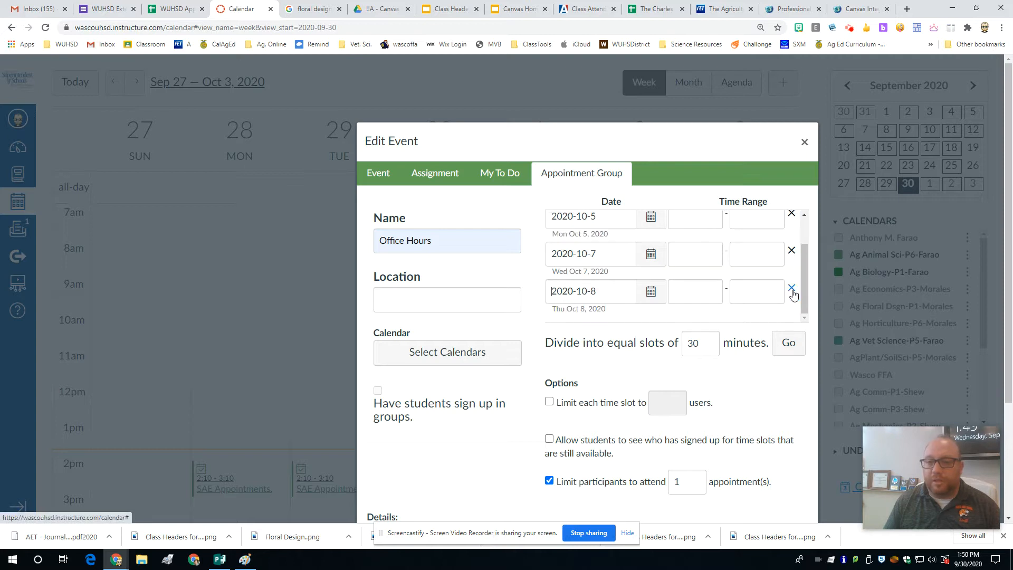
Set the start time to 2:10PM for all four appointment dates.
{"action": "scroll", "coordinate": [643, 260], "scroll_direction": "up", "scroll_amount": 2}
{"action": "left_click", "coordinate": [696, 229]}
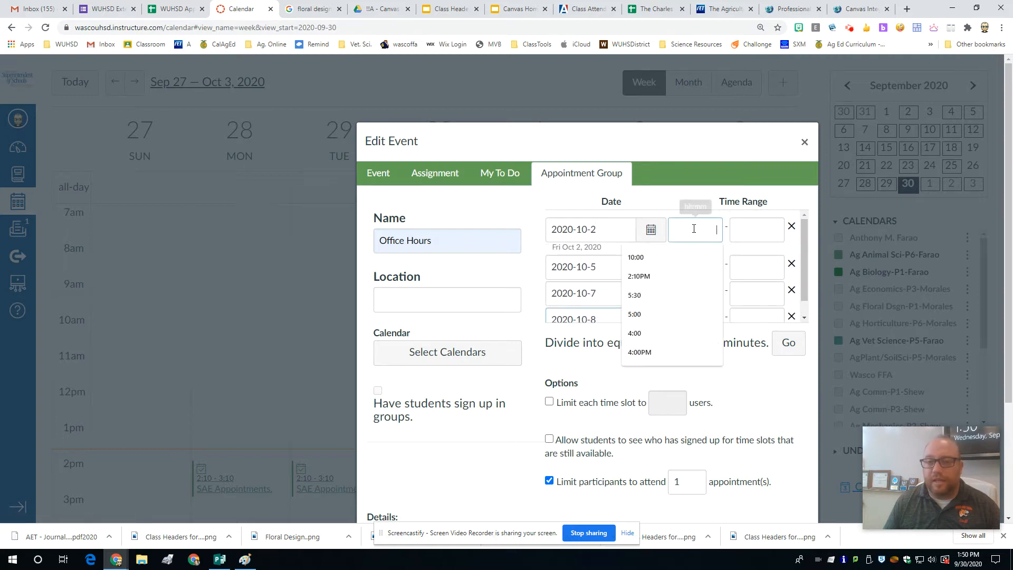
{"action": "type", "text": "2:10PM"}
{"action": "left_click", "coordinate": [694, 264]}
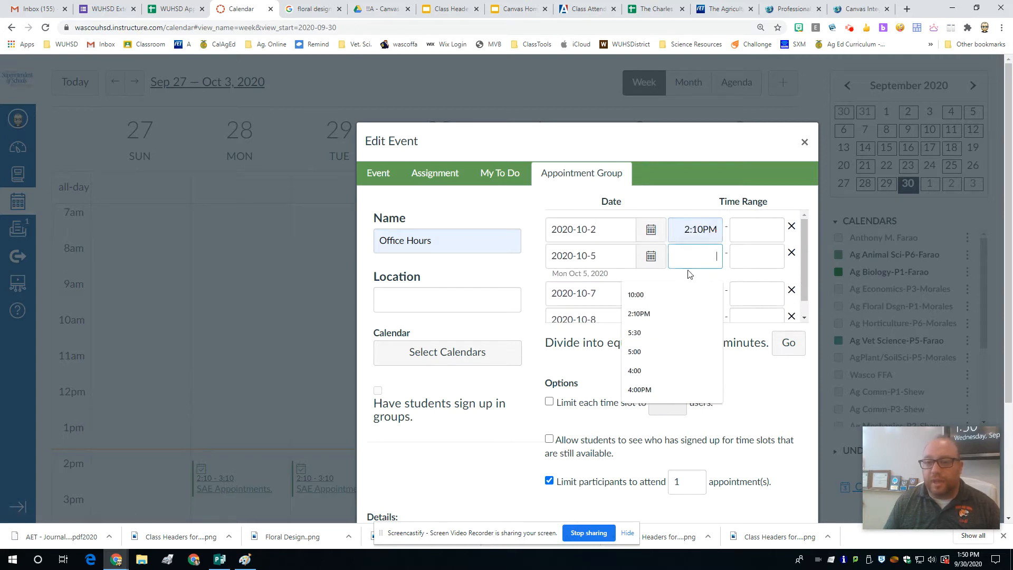
{"action": "left_click", "coordinate": [659, 315]}
{"action": "left_click", "coordinate": [690, 287]}
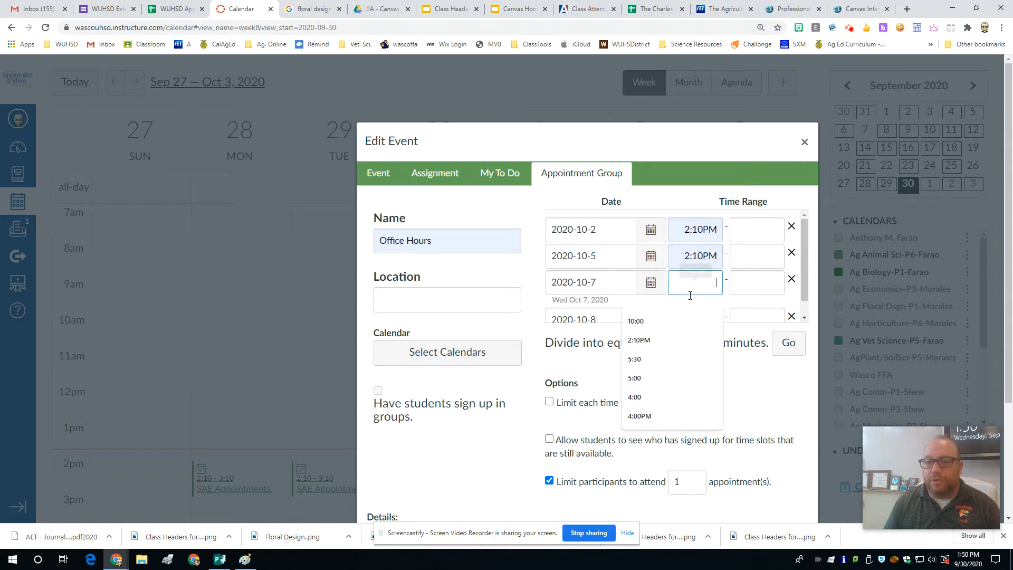
{"action": "left_click", "coordinate": [655, 335]}
{"action": "left_click", "coordinate": [694, 315]}
{"action": "left_click", "coordinate": [638, 336]}
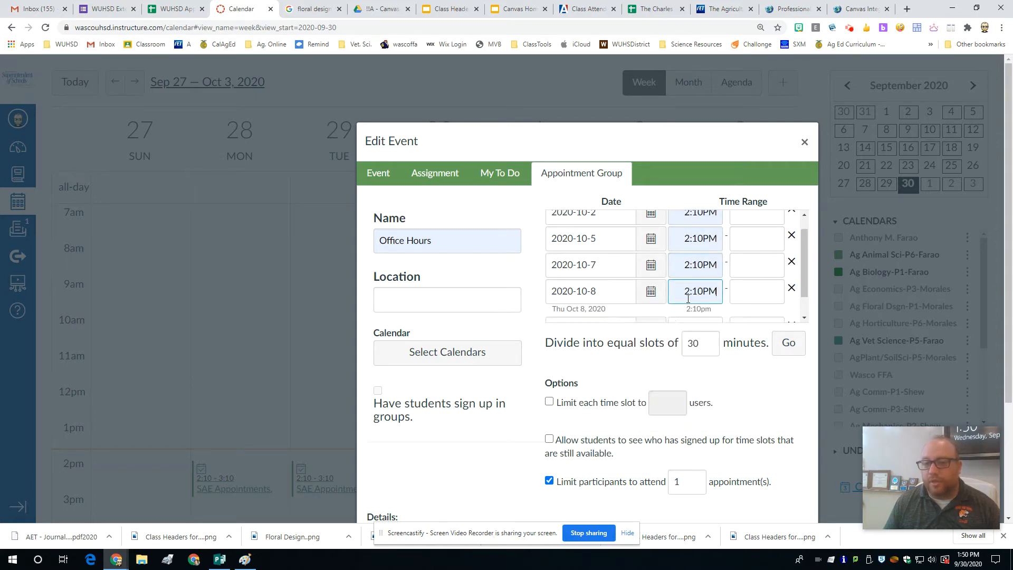
Set the end time to 3:10PM for all four appointment dates.
{"action": "scroll", "coordinate": [696, 287], "scroll_direction": "down", "scroll_amount": 2}
{"action": "scroll", "coordinate": [675, 205], "scroll_direction": "up", "scroll_amount": 1}
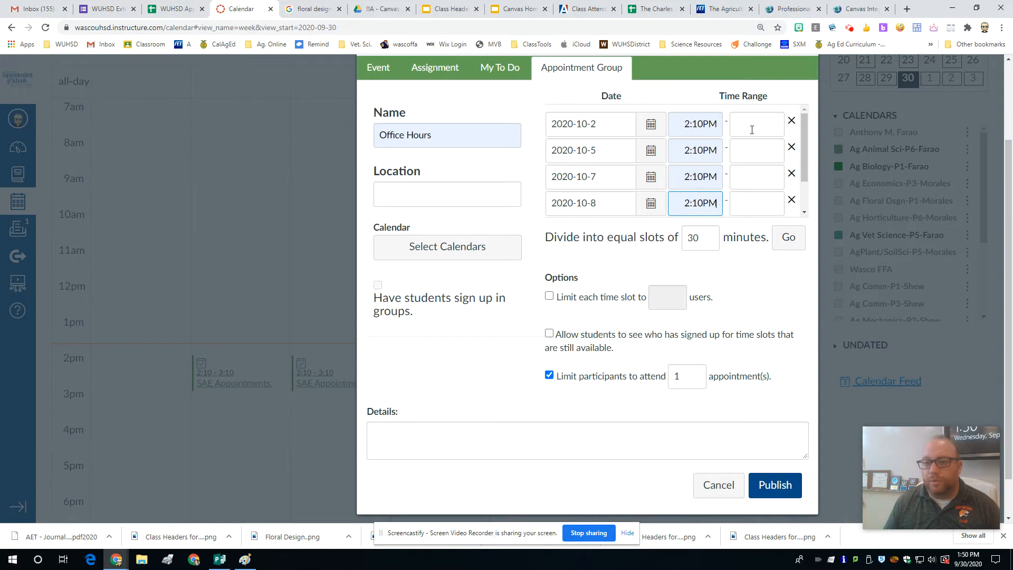
{"action": "left_click", "coordinate": [752, 130]}
{"action": "left_click", "coordinate": [740, 144]}
{"action": "left_click", "coordinate": [740, 157]}
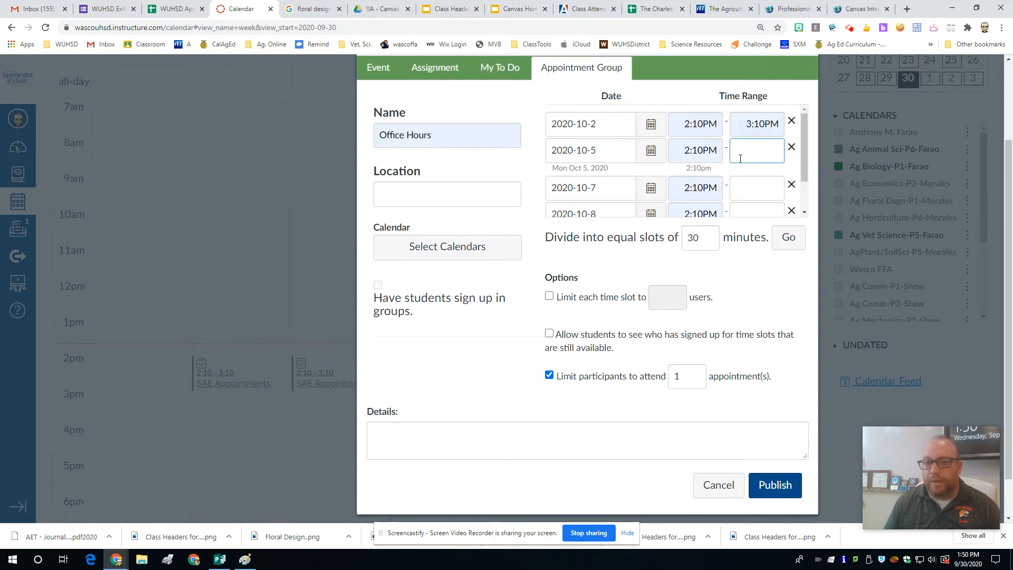
{"action": "left_click", "coordinate": [739, 170]}
{"action": "left_click", "coordinate": [739, 188]}
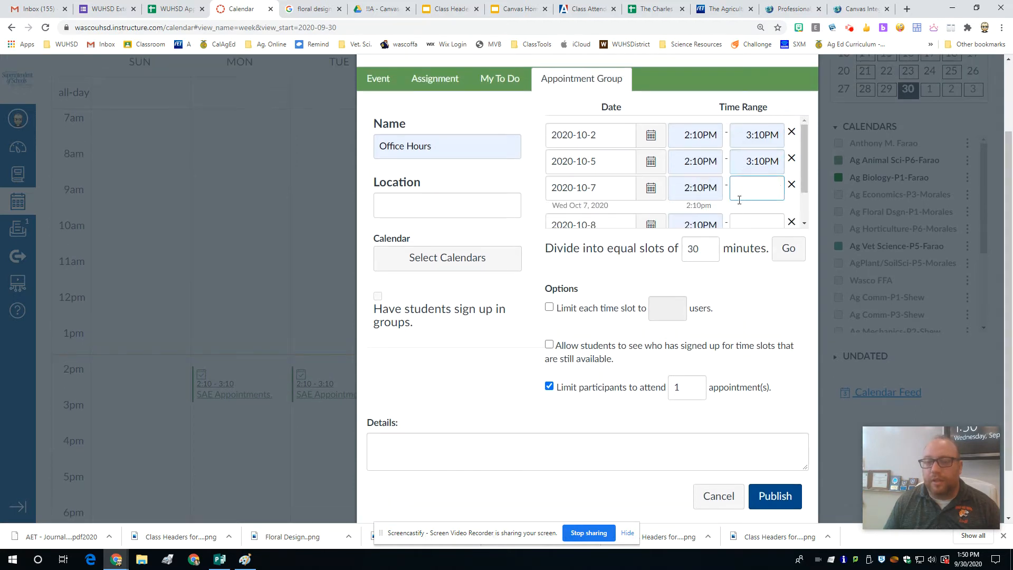
{"action": "left_click", "coordinate": [744, 210]}
{"action": "left_click", "coordinate": [744, 217]}
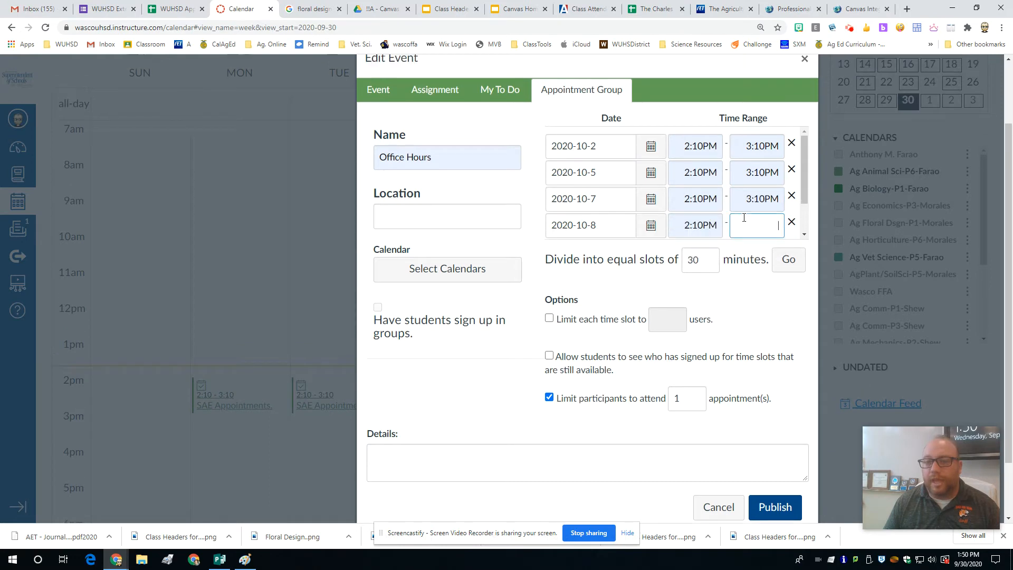
{"action": "left_click", "coordinate": [738, 251]}
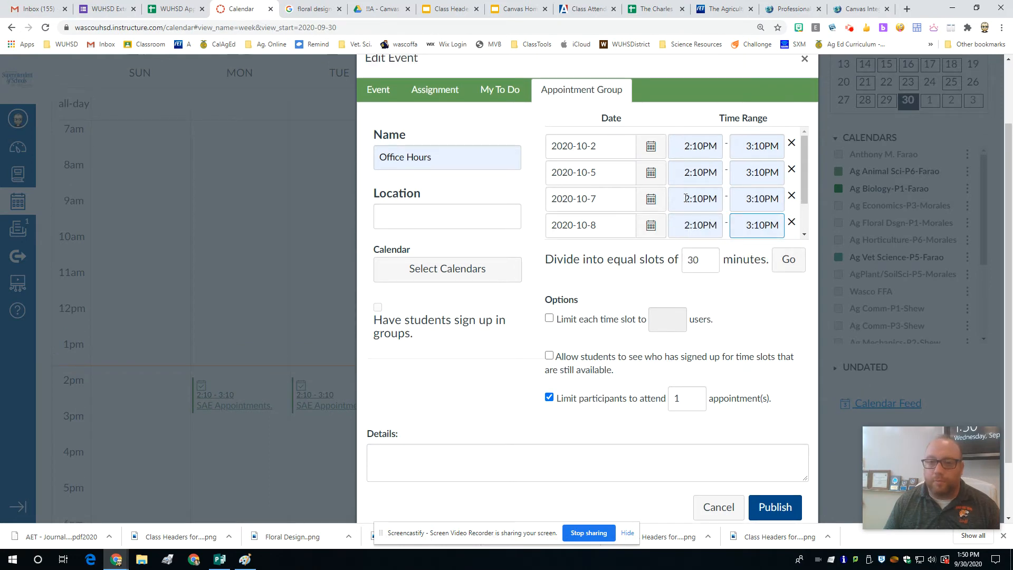
Set the location to Google meet and select the Ag Animal Sci-P6, Ag Biology-P1 and Ag Vet Science-P5 course calendars.
{"action": "left_click", "coordinate": [448, 216]}
{"action": "left_click", "coordinate": [406, 242]}
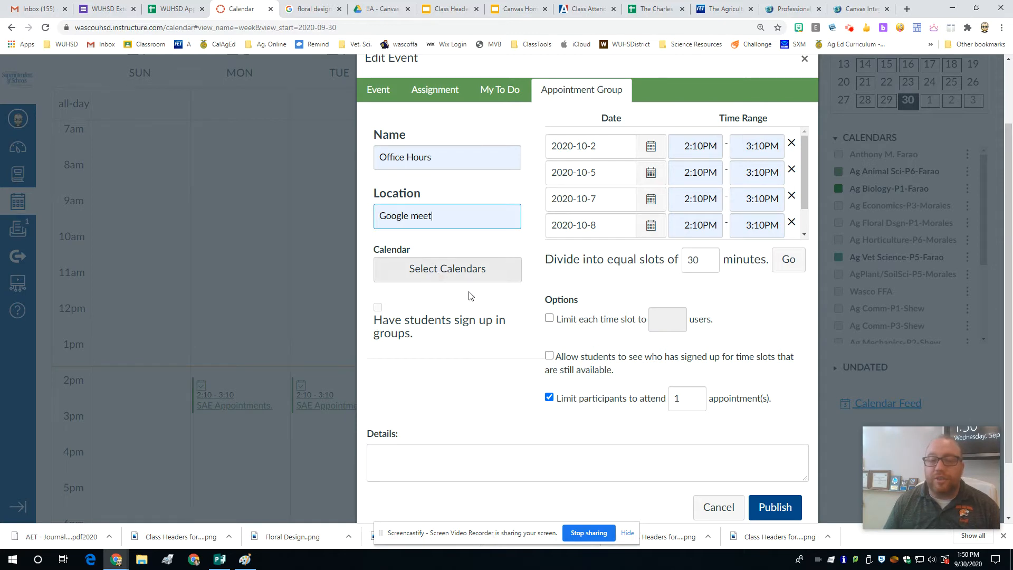
{"action": "scroll", "coordinate": [495, 291], "scroll_direction": "up", "scroll_amount": 2}
{"action": "scroll", "coordinate": [426, 369], "scroll_direction": "down", "scroll_amount": 2}
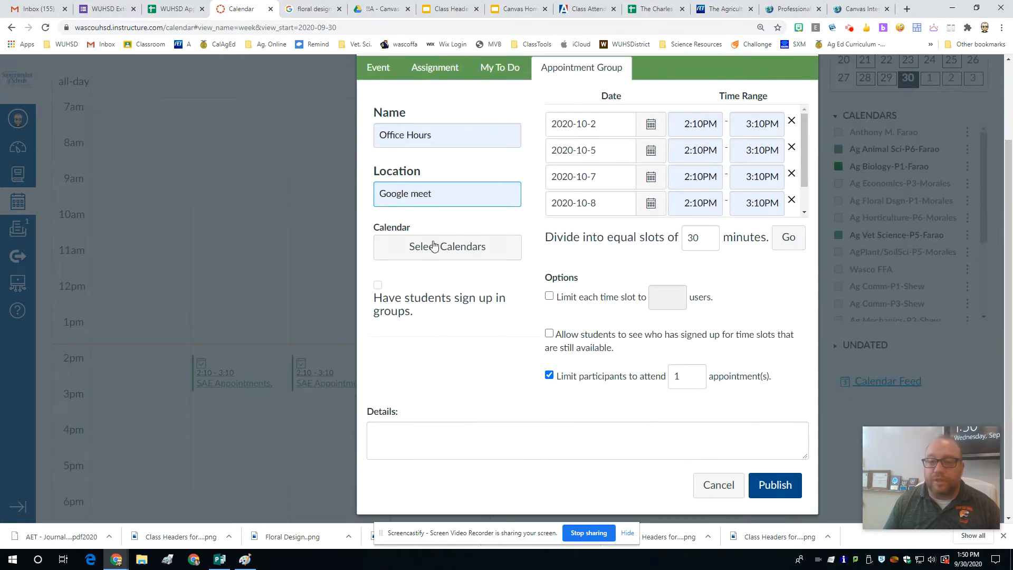
{"action": "left_click", "coordinate": [433, 242]}
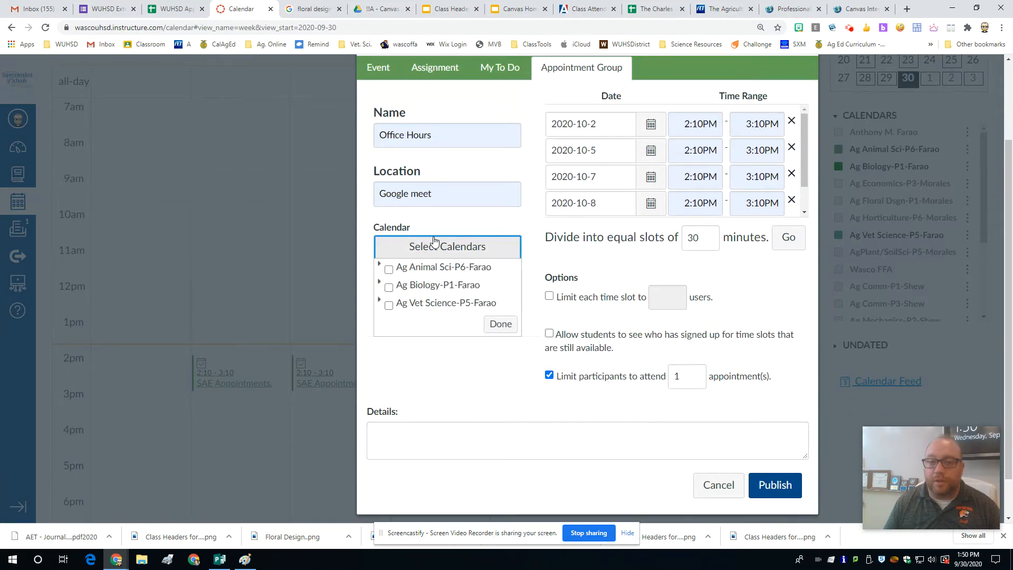
{"action": "left_click", "coordinate": [389, 270]}
{"action": "left_click", "coordinate": [390, 288]}
{"action": "left_click", "coordinate": [389, 306]}
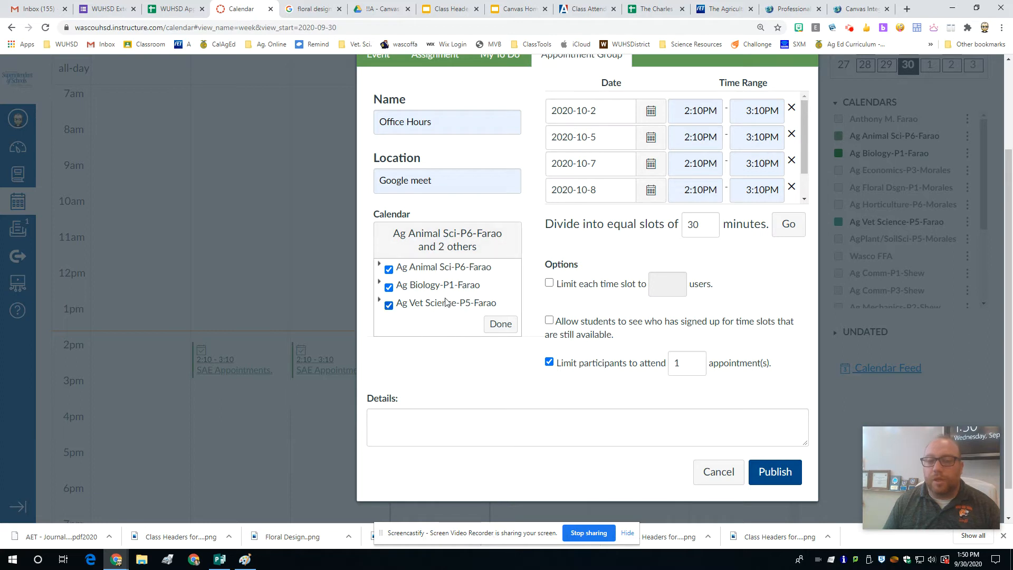
{"action": "left_click", "coordinate": [499, 324]}
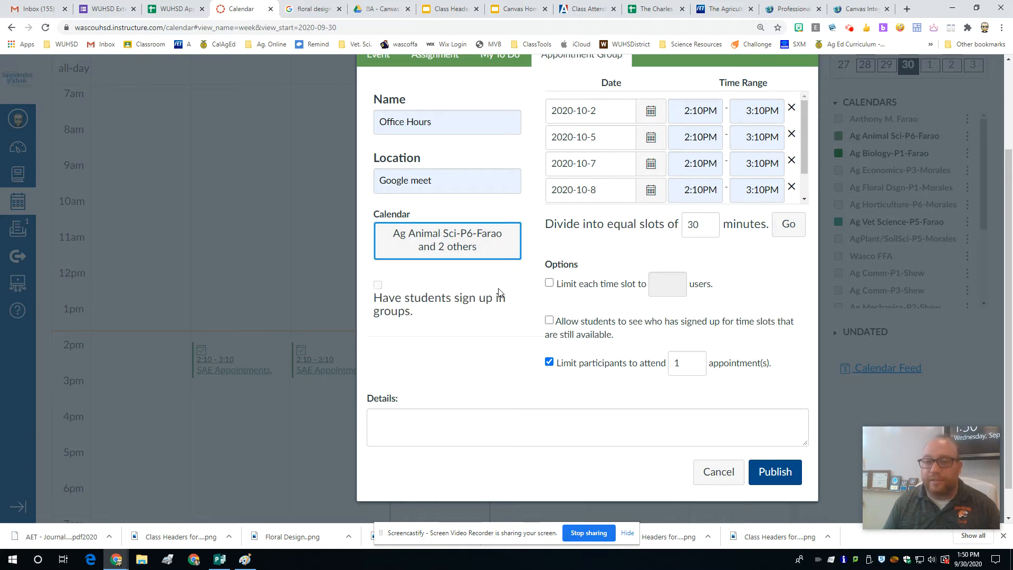
Allow students to see who has signed up for time slots that are still available.
{"action": "scroll", "coordinate": [500, 293], "scroll_direction": "up", "scroll_amount": 1}
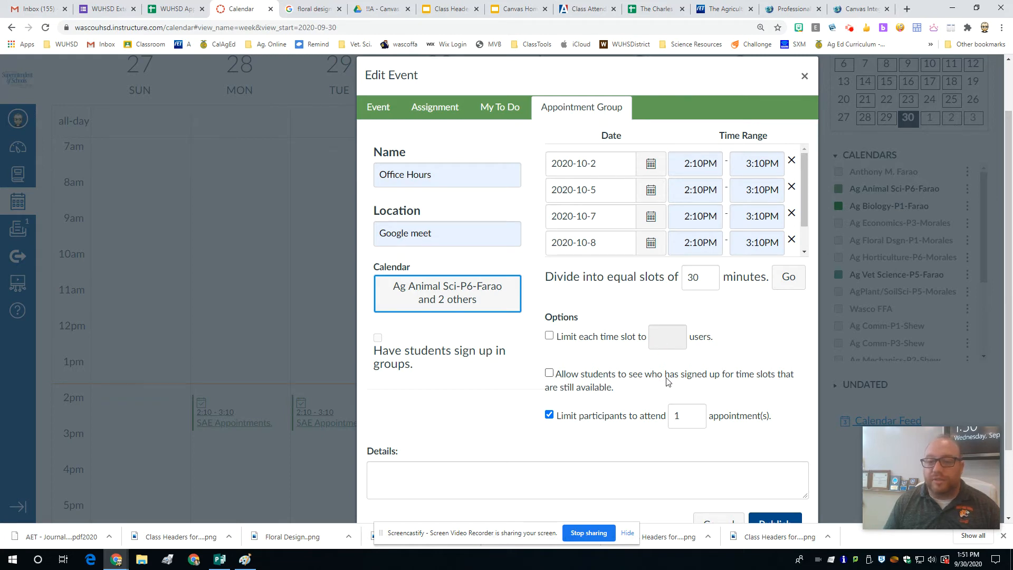
{"action": "left_click", "coordinate": [549, 373]}
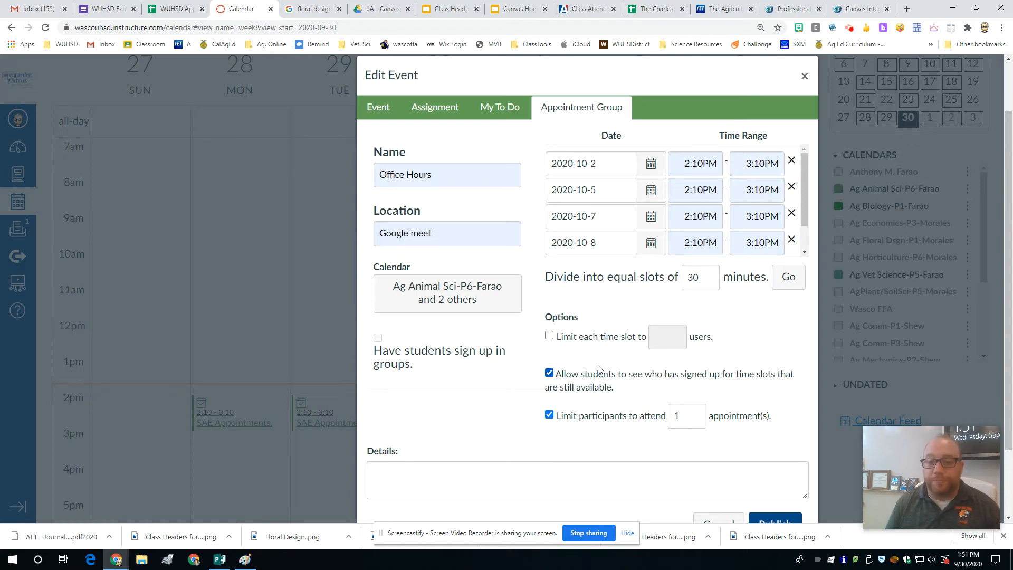
Limit participants to attending 4 appointments in the Office Hours group.
{"action": "scroll", "coordinate": [599, 369], "scroll_direction": "down", "scroll_amount": 2}
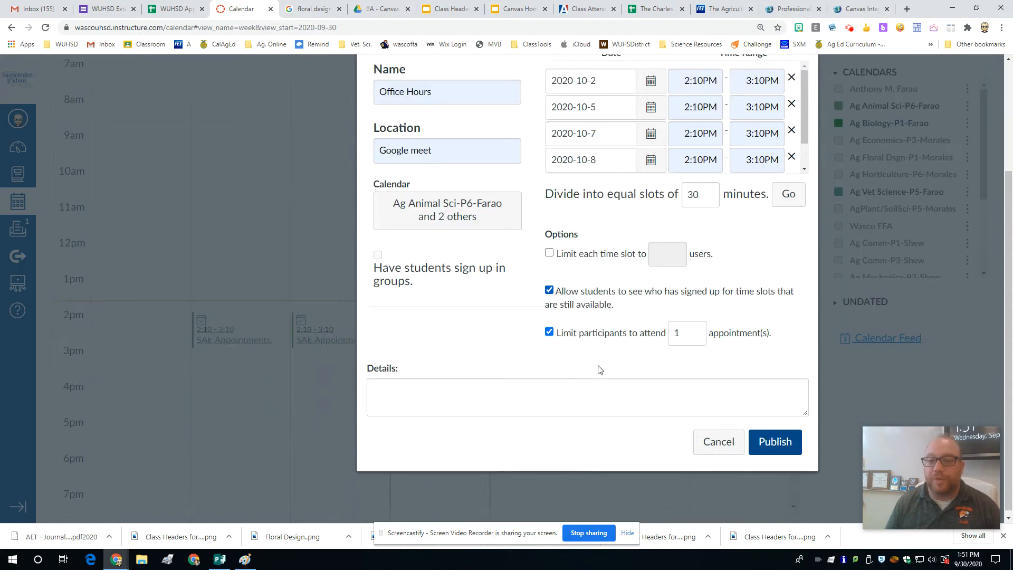
{"action": "left_click", "coordinate": [695, 325]}
{"action": "left_click", "coordinate": [695, 325]}
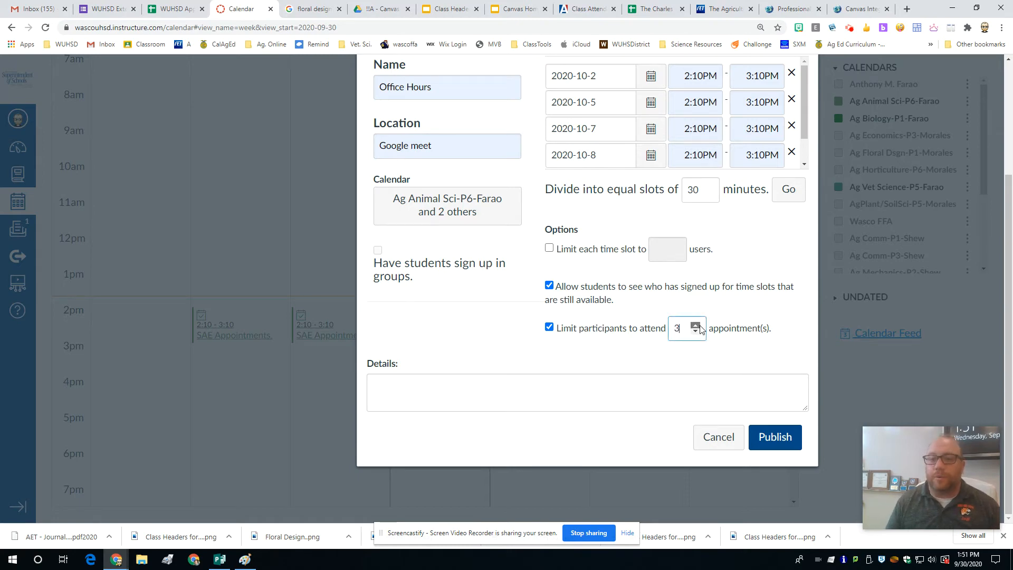
{"action": "left_click", "coordinate": [695, 325]}
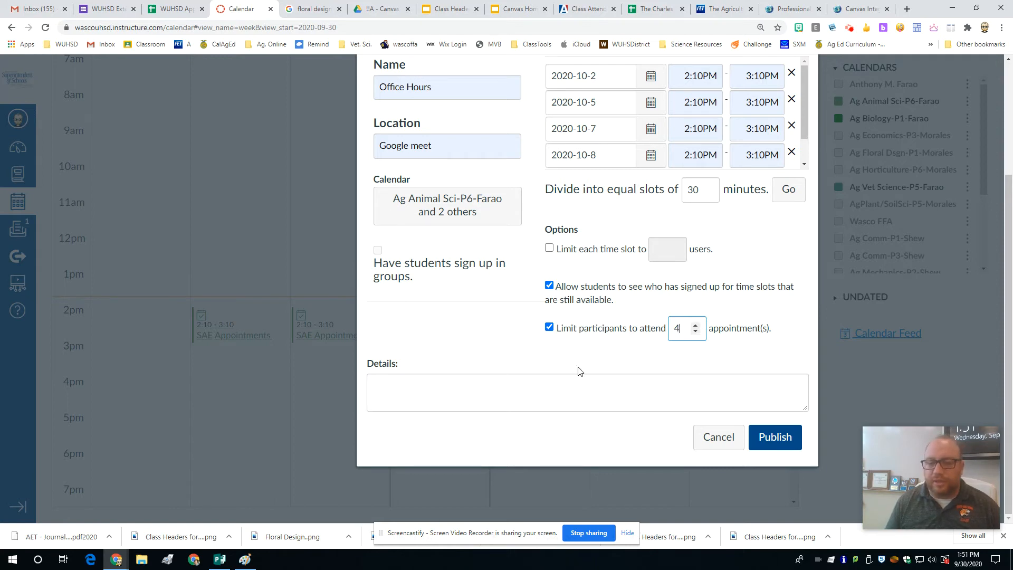
{"action": "left_click", "coordinate": [586, 352]}
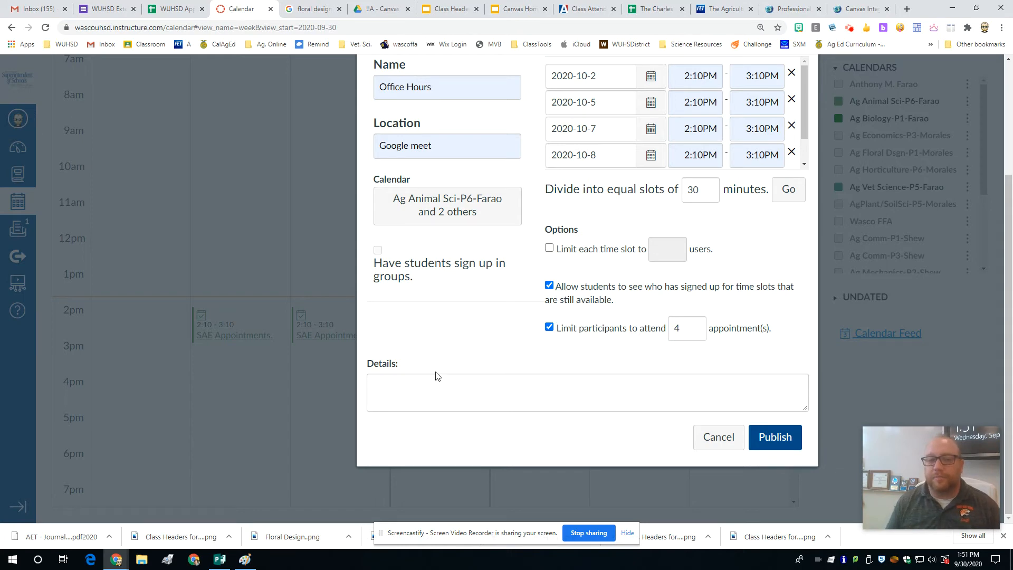
{"action": "left_click", "coordinate": [418, 385]}
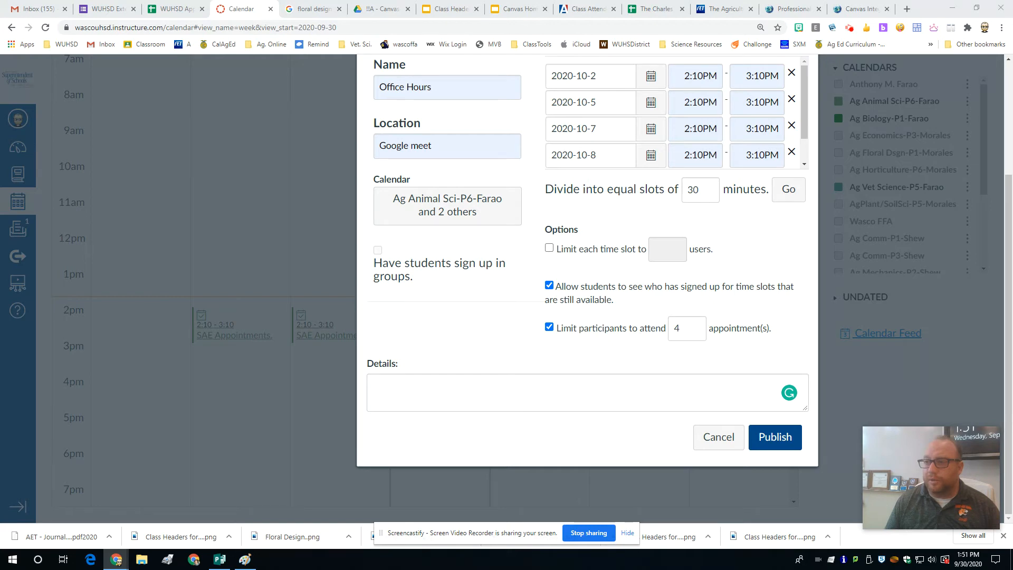
{"action": "right_click", "coordinate": [390, 389]}
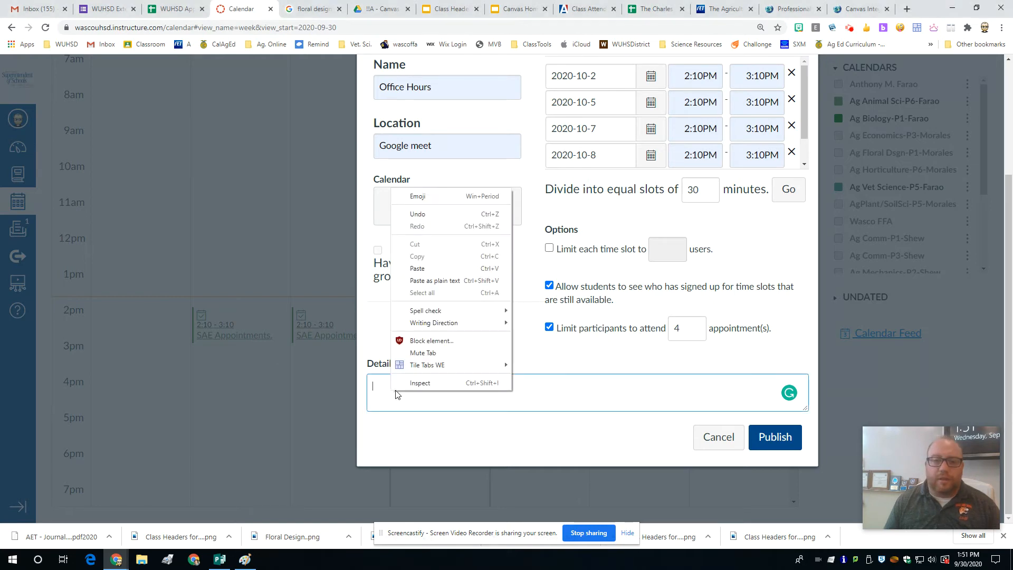
{"action": "left_click", "coordinate": [420, 281]}
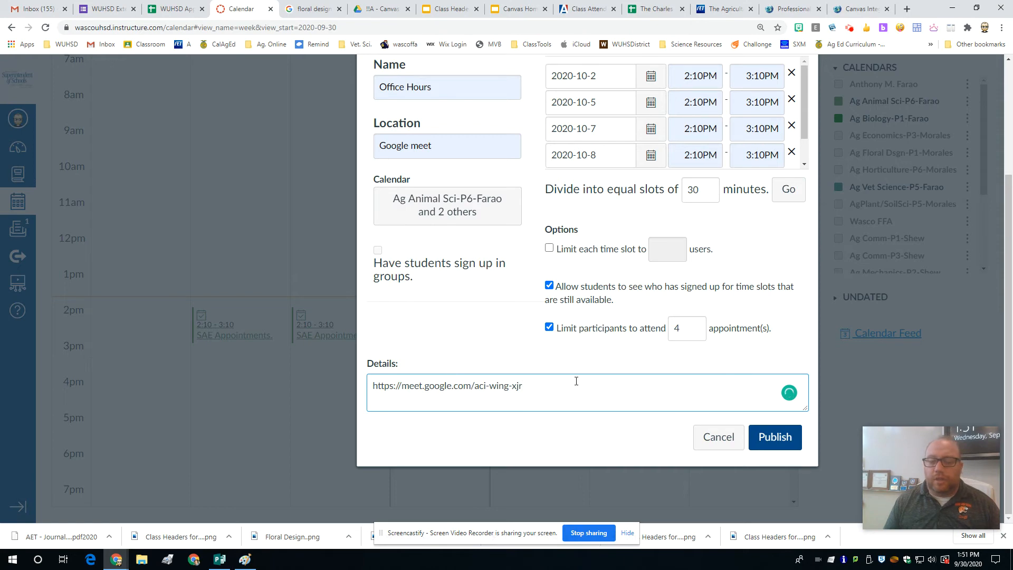
{"action": "left_click_drag", "start_coordinate": [541, 391], "coordinate": [477, 387]}
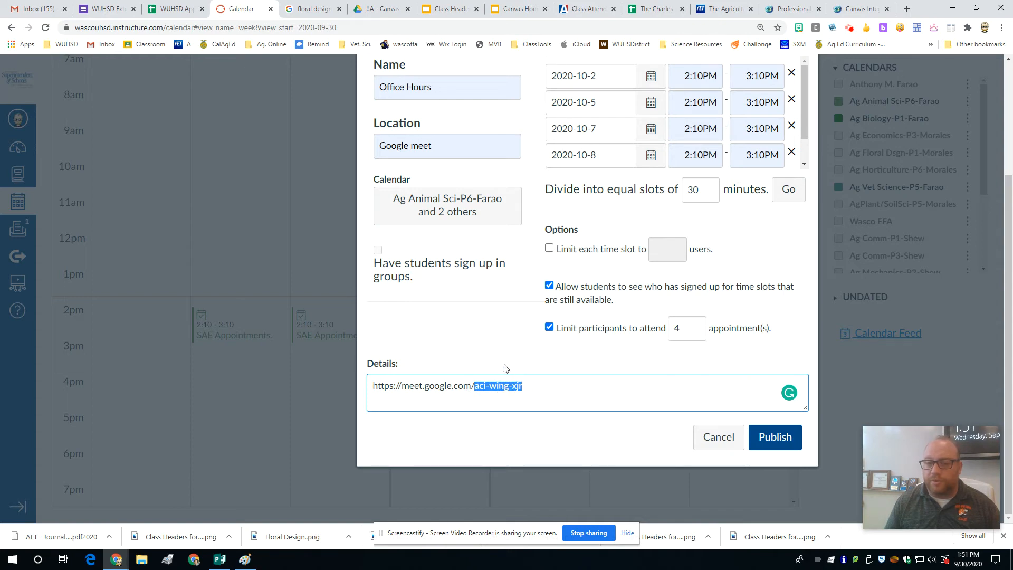
{"action": "left_click", "coordinate": [545, 378]}
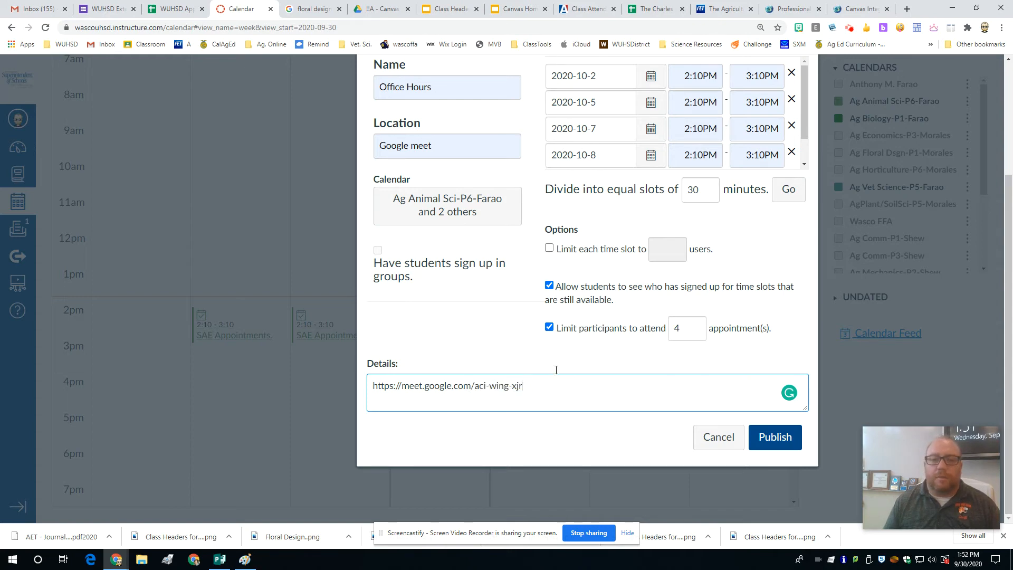
{"action": "left_click", "coordinate": [776, 436]}
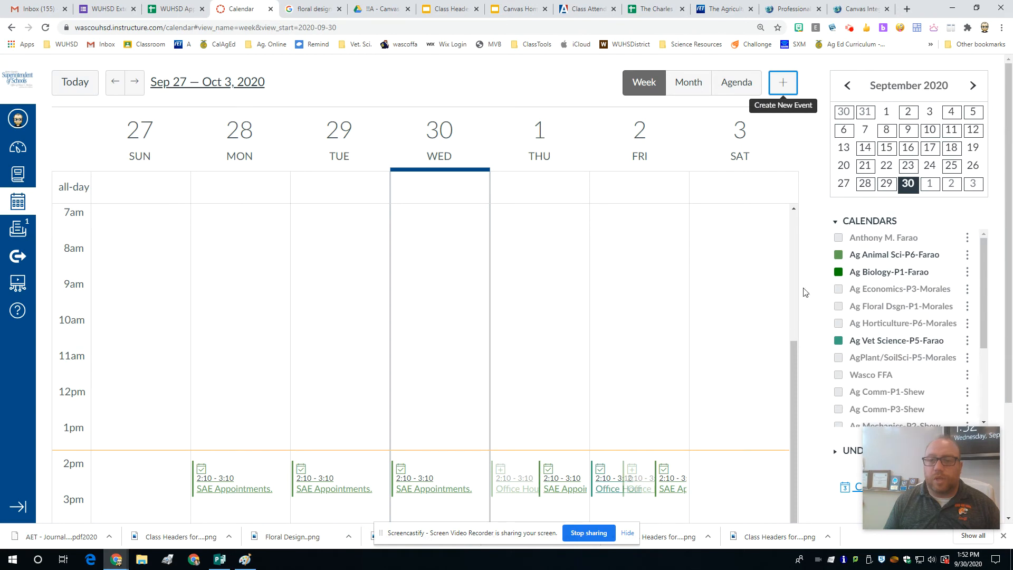
{"action": "scroll", "coordinate": [527, 491], "scroll_direction": "down", "scroll_amount": 3}
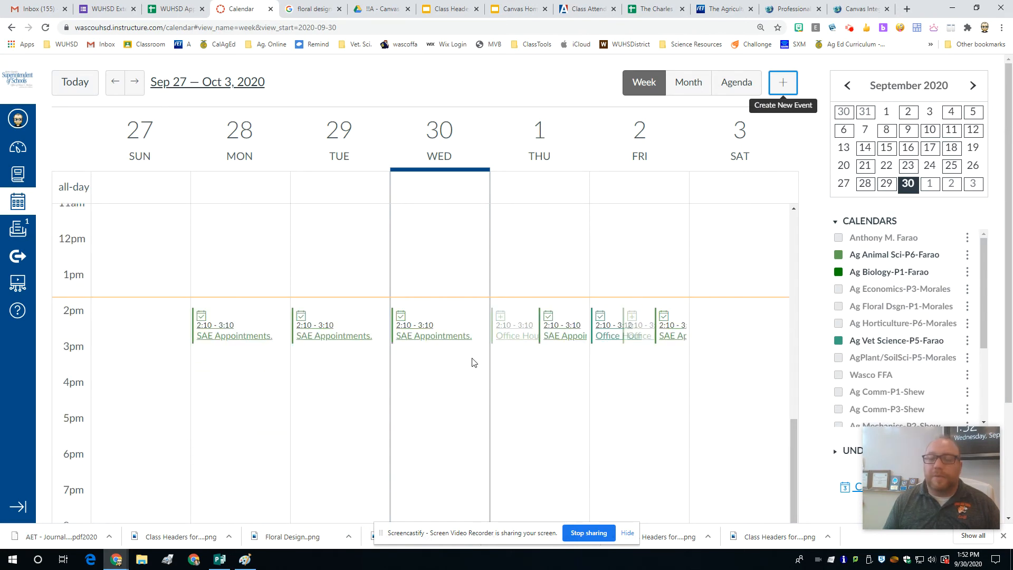
{"action": "scroll", "coordinate": [454, 410], "scroll_direction": "down", "scroll_amount": 3}
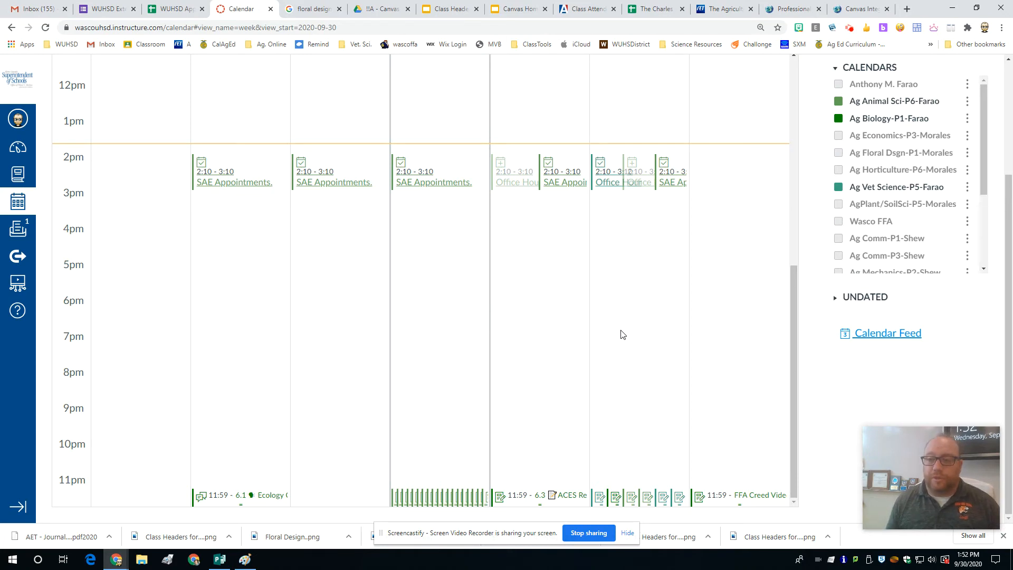
{"action": "scroll", "coordinate": [621, 334], "scroll_direction": "up", "scroll_amount": 10}
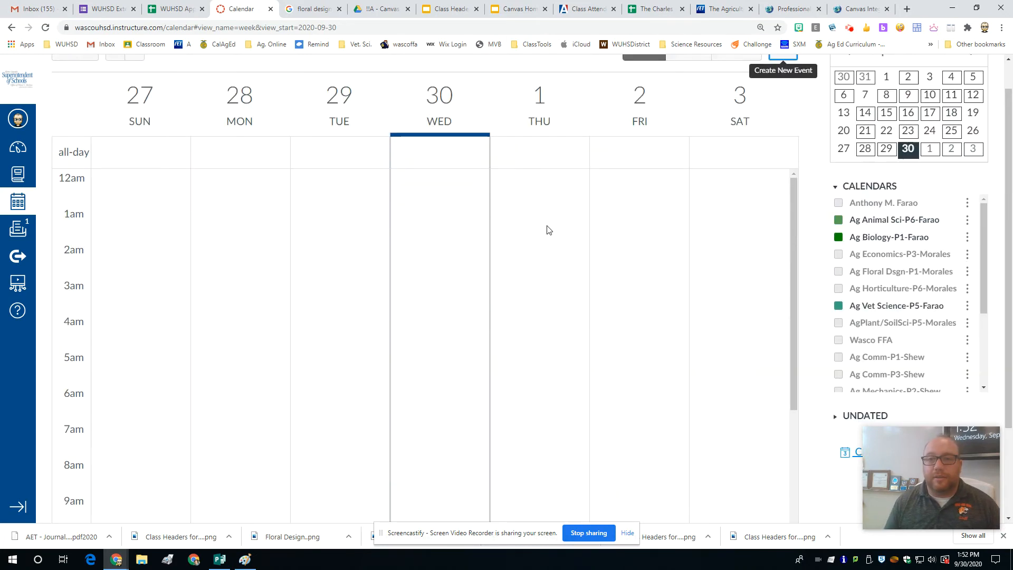
{"action": "scroll", "coordinate": [547, 229], "scroll_direction": "up", "scroll_amount": 1}
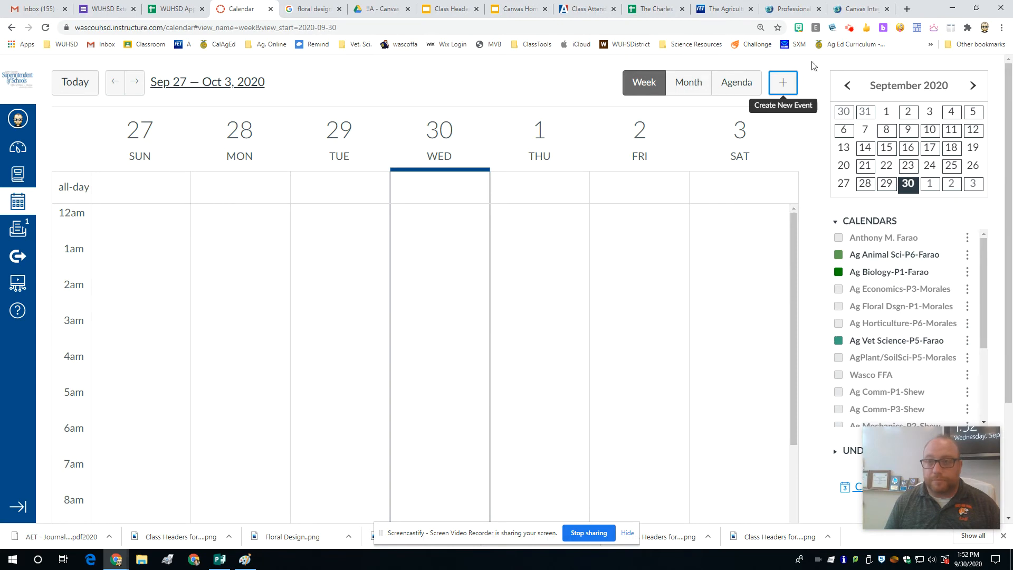
{"action": "left_click", "coordinate": [849, 27]}
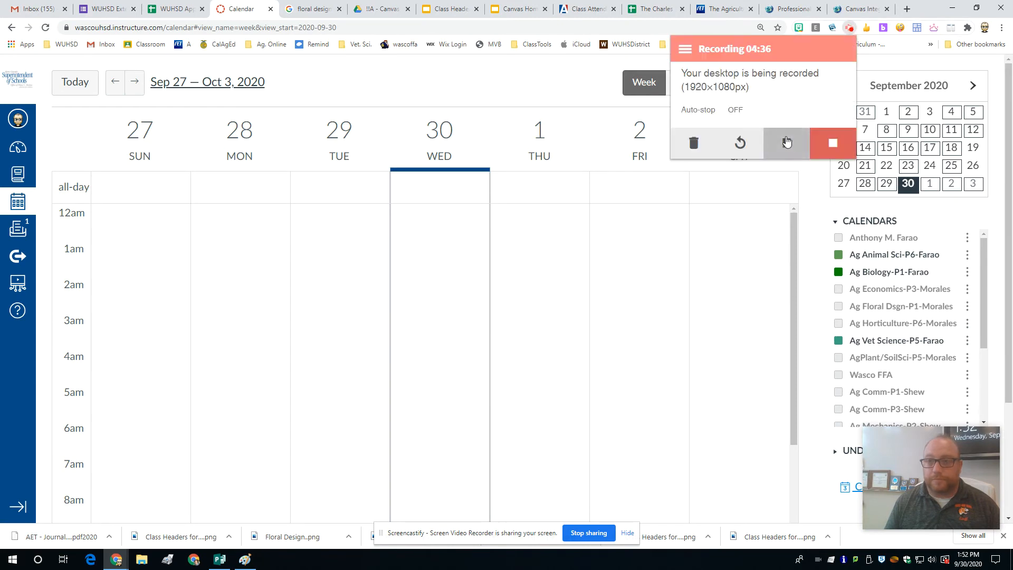
{"action": "left_click", "coordinate": [785, 142]}
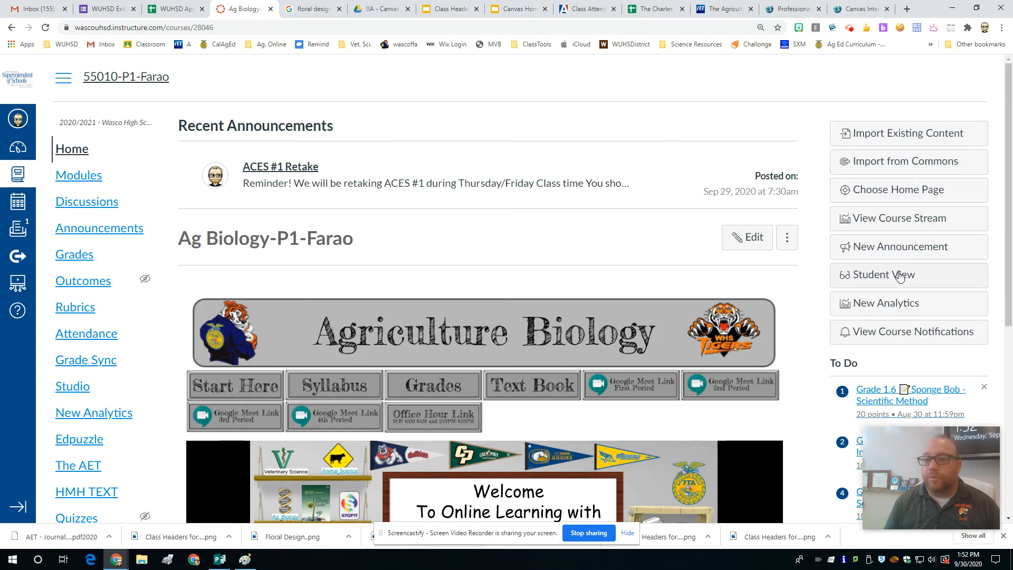
Enter Student View for the Ag Biology-P1 course and find its available appointments in the calendar.
{"action": "left_click", "coordinate": [855, 272]}
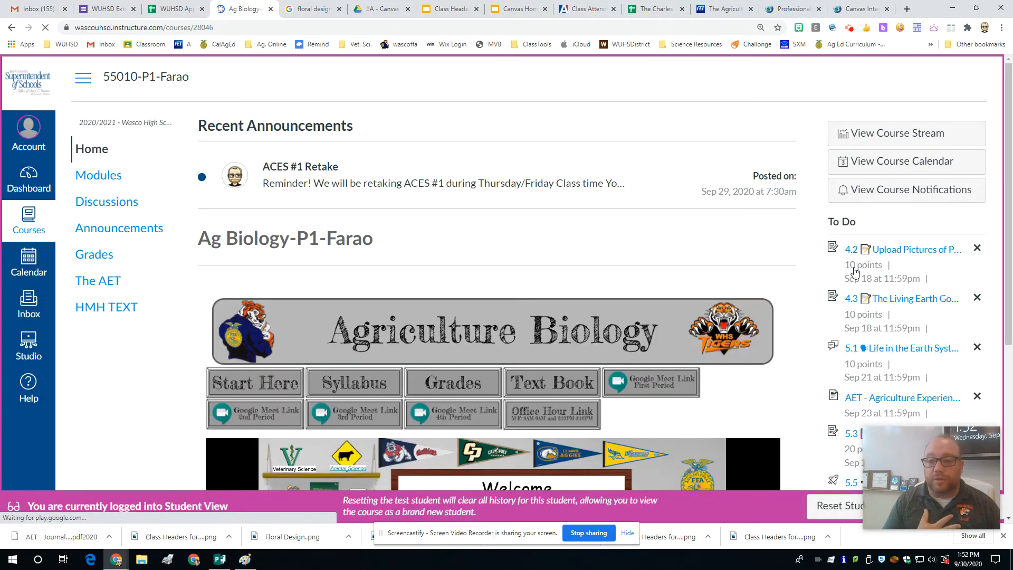
{"action": "left_click", "coordinate": [26, 265]}
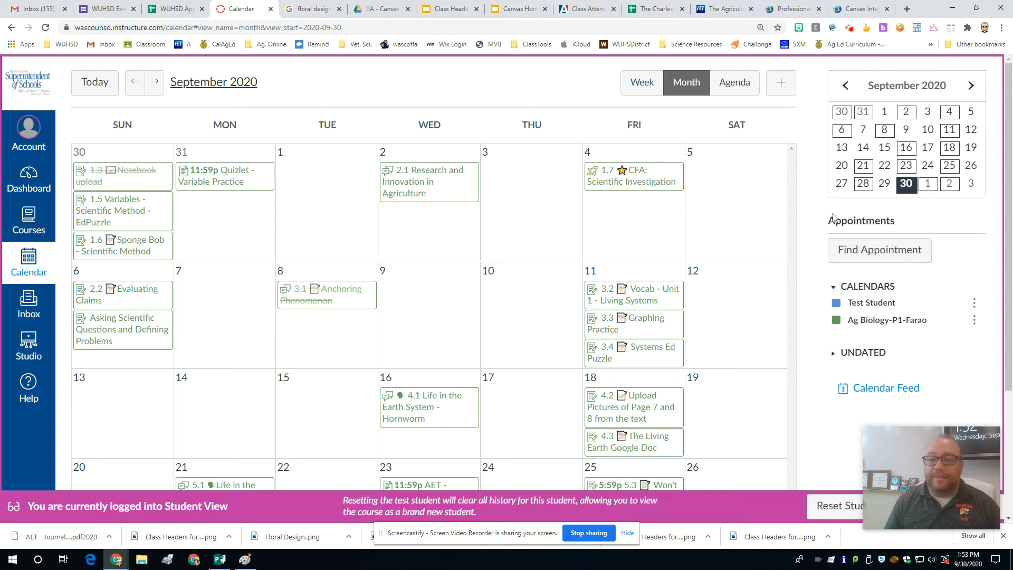
{"action": "left_click", "coordinate": [869, 256]}
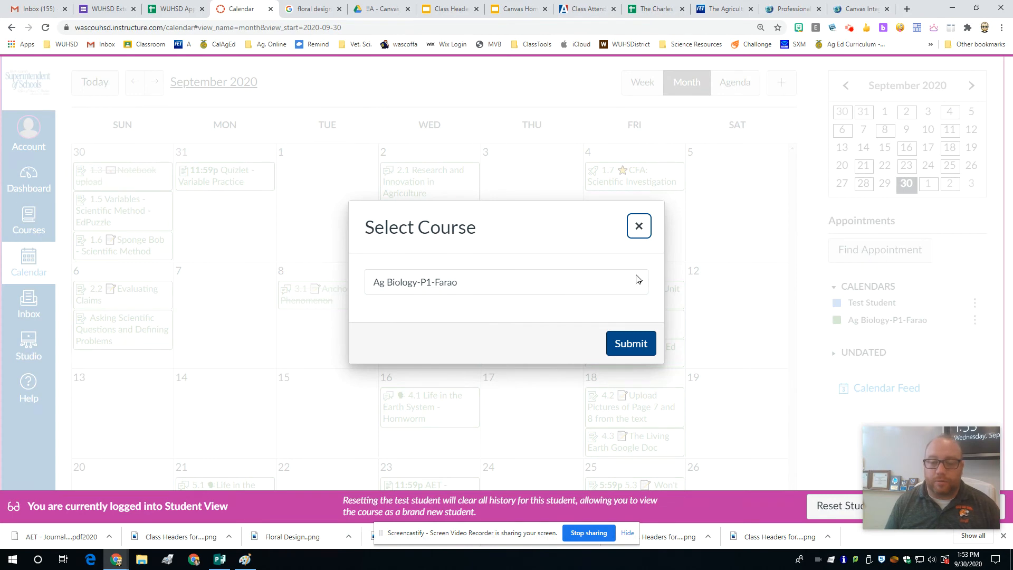
{"action": "left_click", "coordinate": [453, 281]}
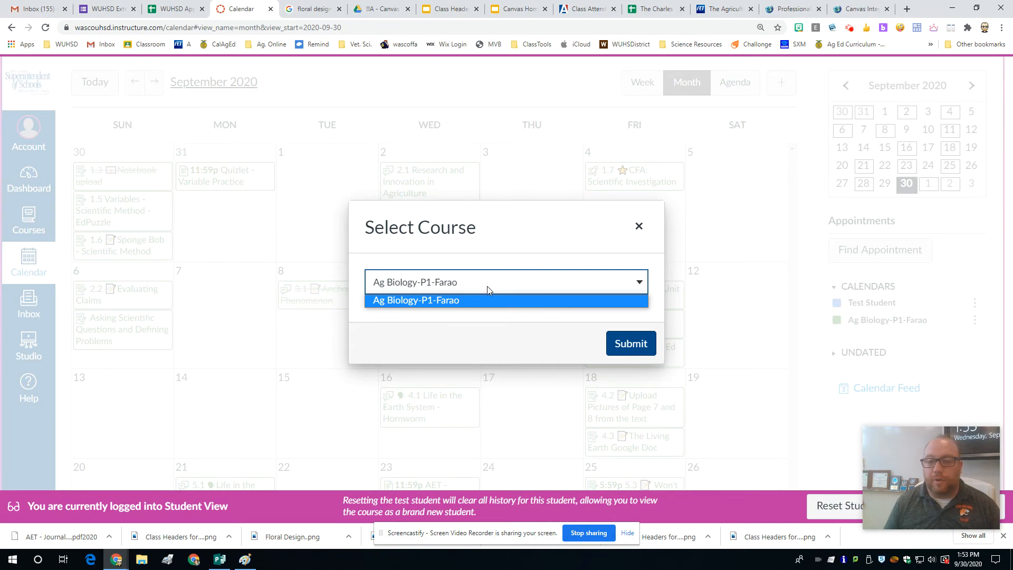
{"action": "left_click", "coordinate": [439, 305]}
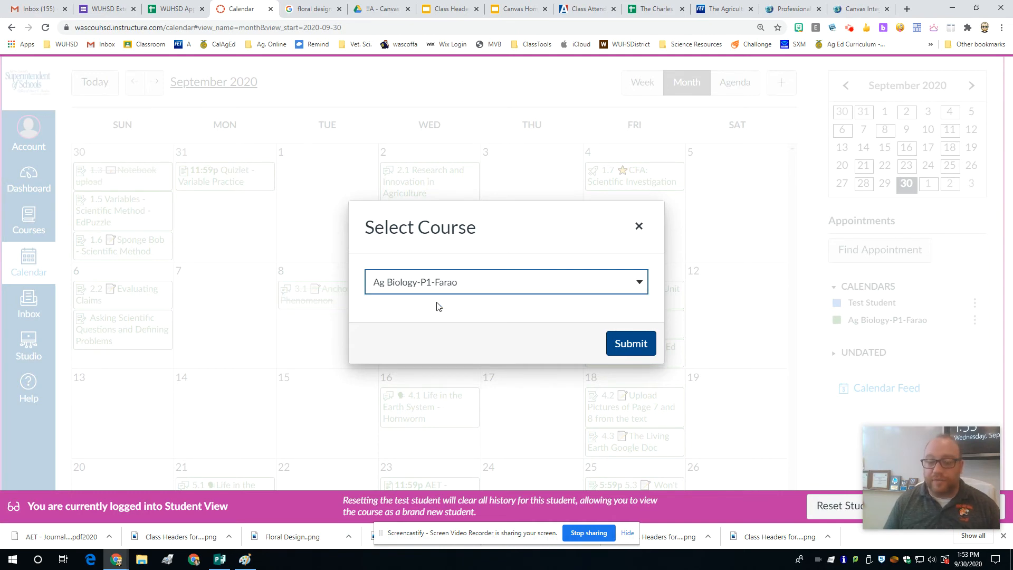
{"action": "left_click", "coordinate": [623, 346]}
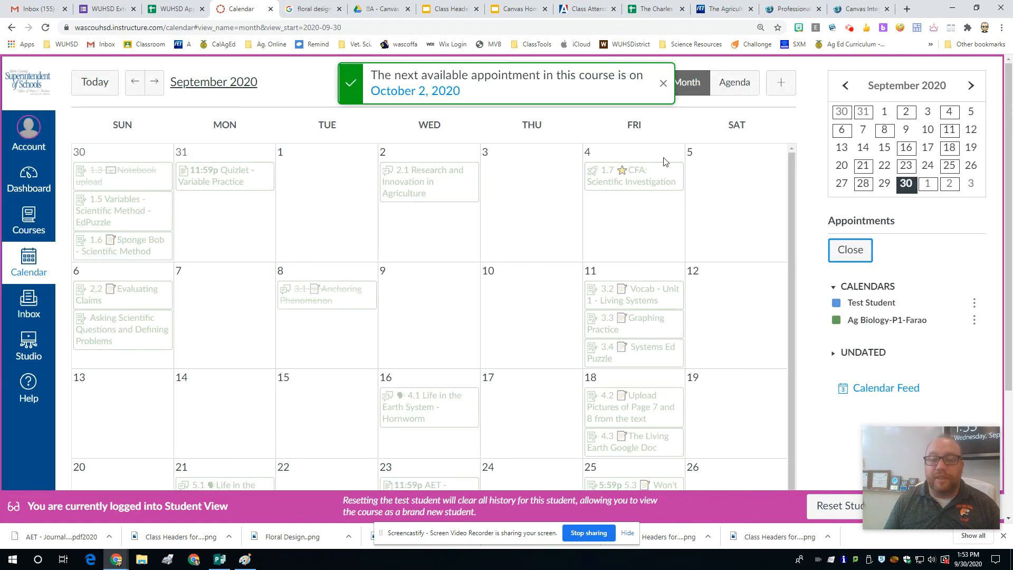
Reserve the October 2, 2:10pm Office Hours appointment as the test student and check the reservation's details.
{"action": "scroll", "coordinate": [525, 286], "scroll_direction": "down", "scroll_amount": 1}
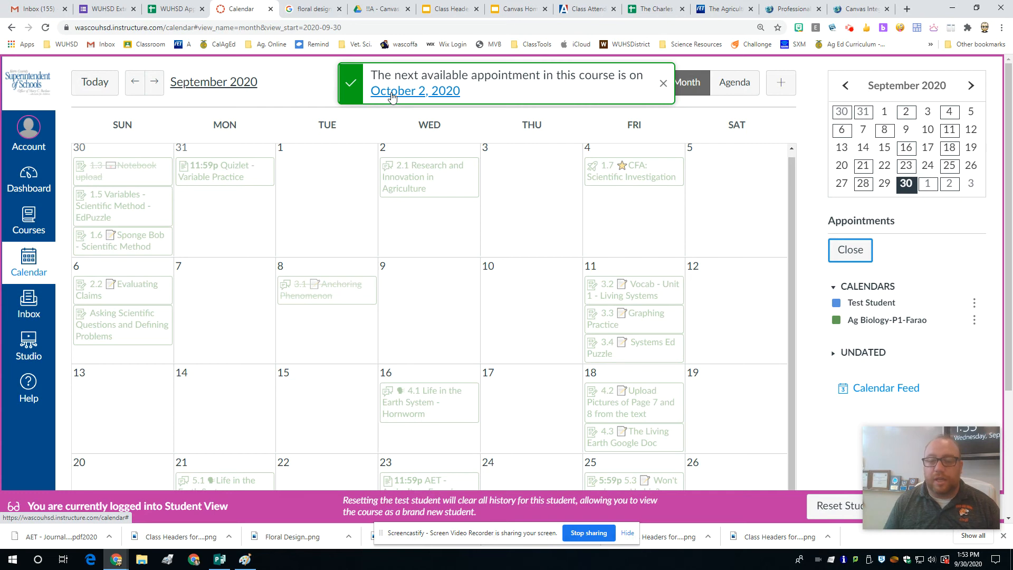
{"action": "scroll", "coordinate": [506, 316], "scroll_direction": "down", "scroll_amount": 3}
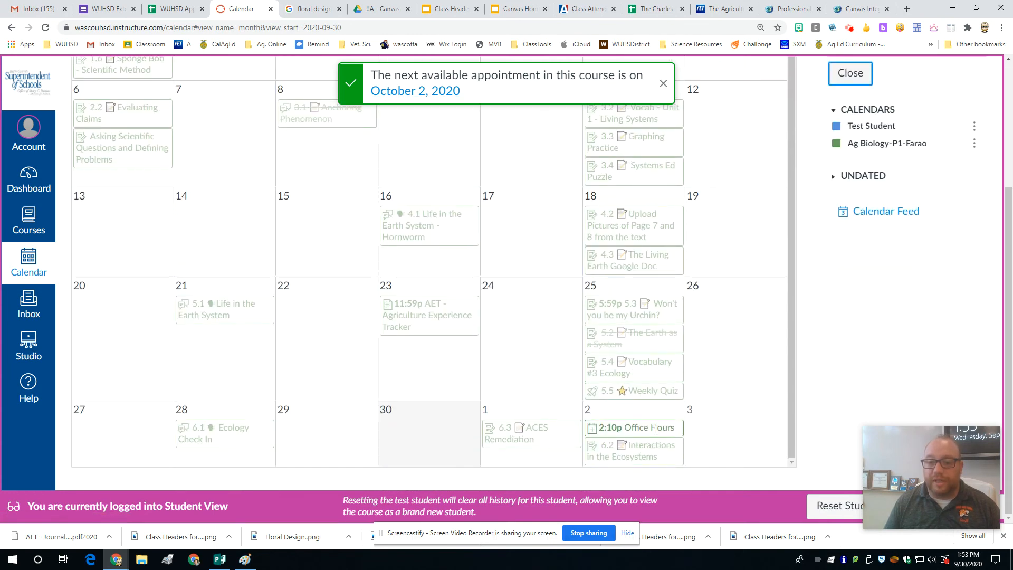
{"action": "mouse_move", "coordinate": [649, 427]}
{"action": "left_click", "coordinate": [631, 379]}
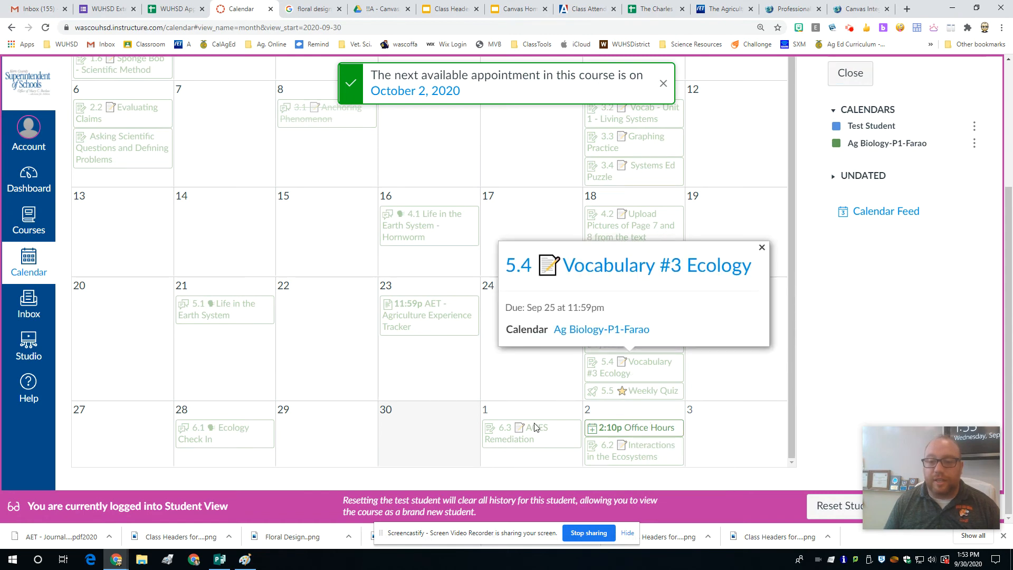
{"action": "left_click", "coordinate": [529, 426]}
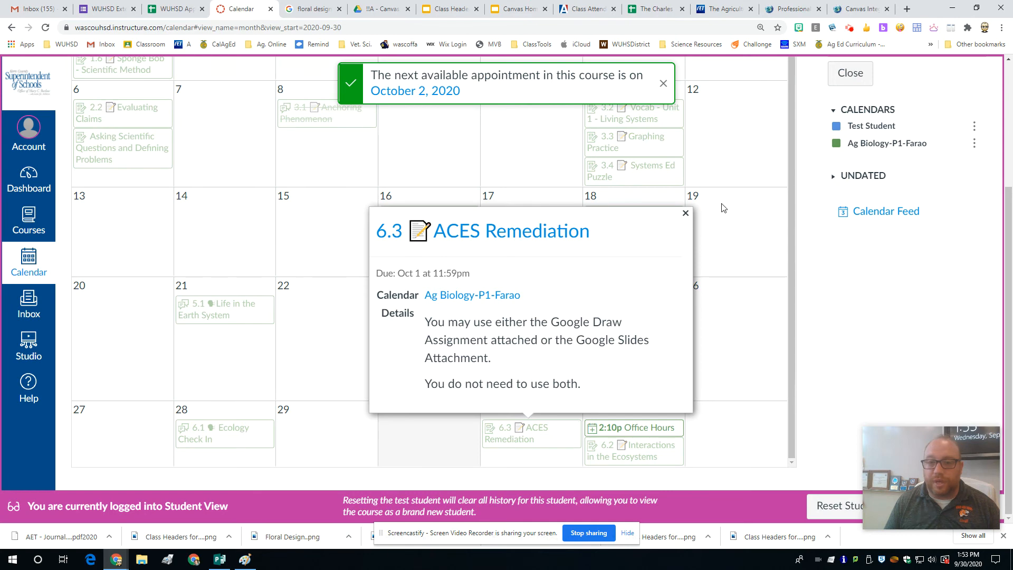
{"action": "left_click", "coordinate": [685, 213]}
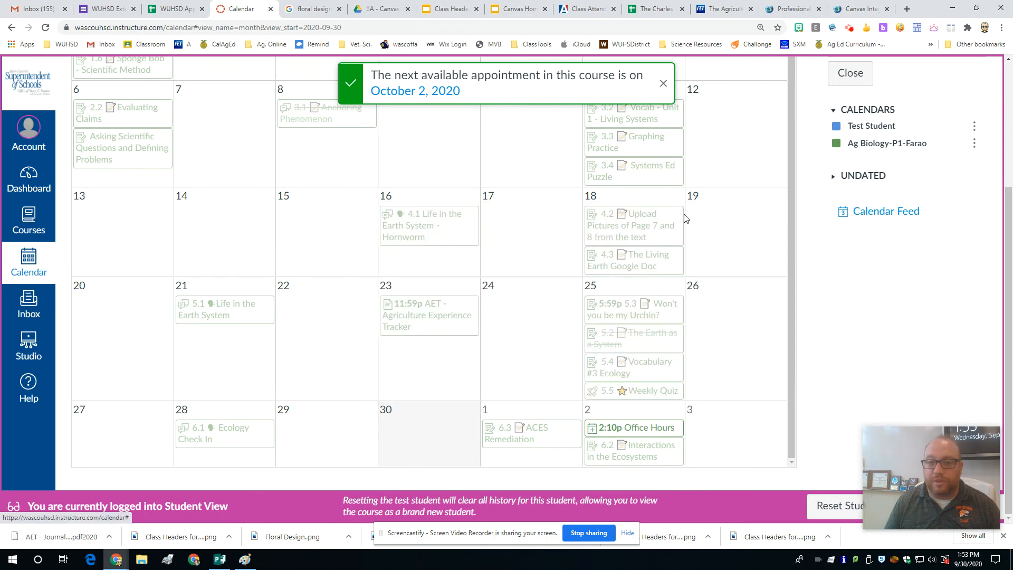
{"action": "left_click", "coordinate": [617, 426]}
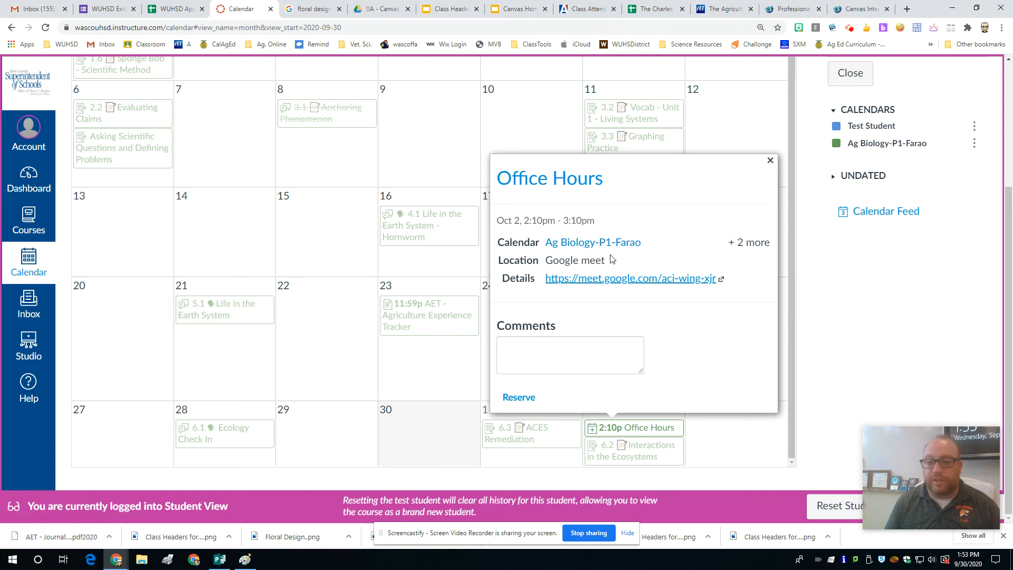
{"action": "left_click", "coordinate": [511, 399]}
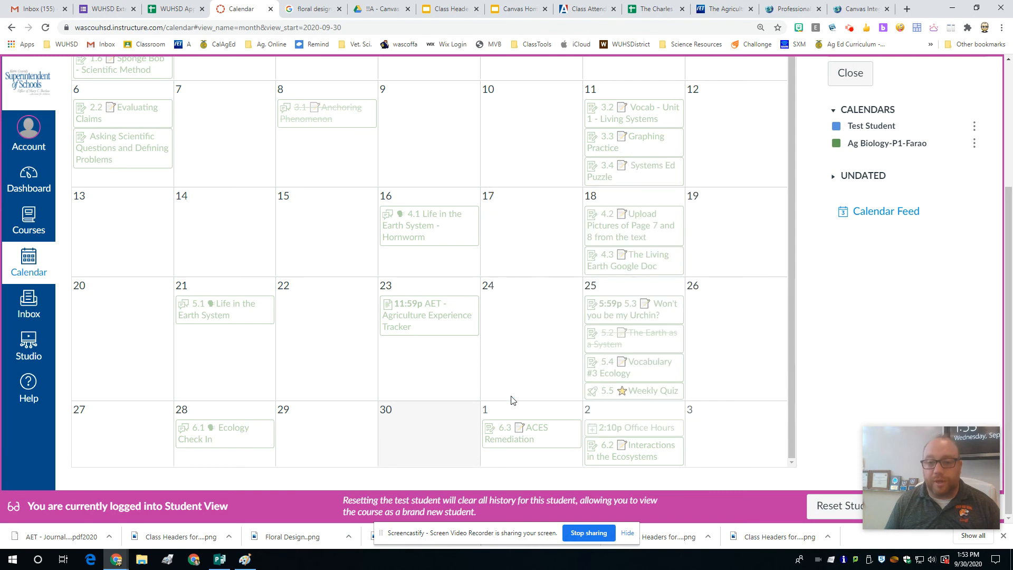
{"action": "left_click", "coordinate": [635, 432]}
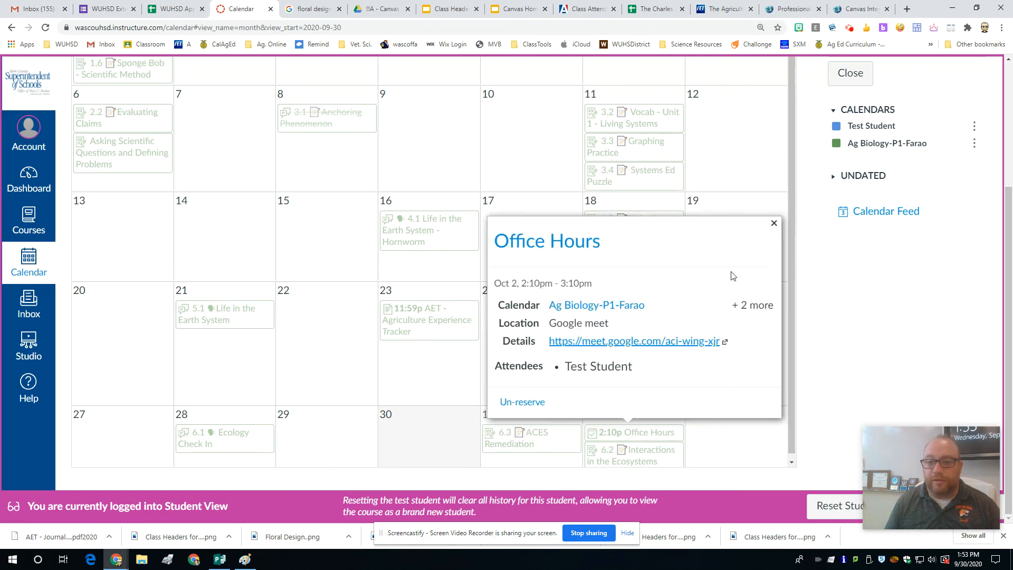
{"action": "left_click", "coordinate": [775, 223]}
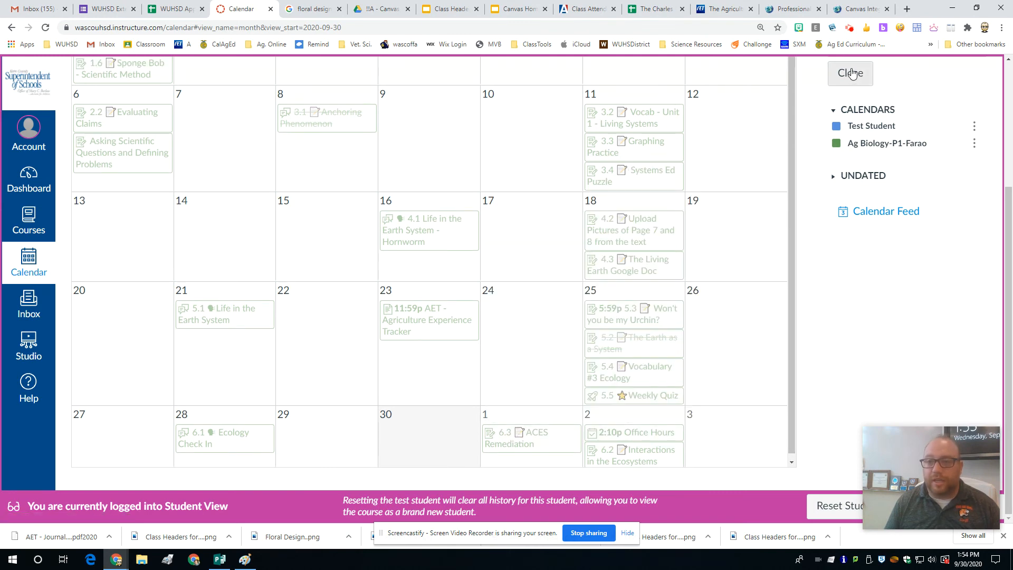
Un-reserve the October 2, 2:10pm Office Hours appointment, giving the reason "Sorry I have a doctors appointment.".
{"action": "left_click", "coordinate": [612, 430]}
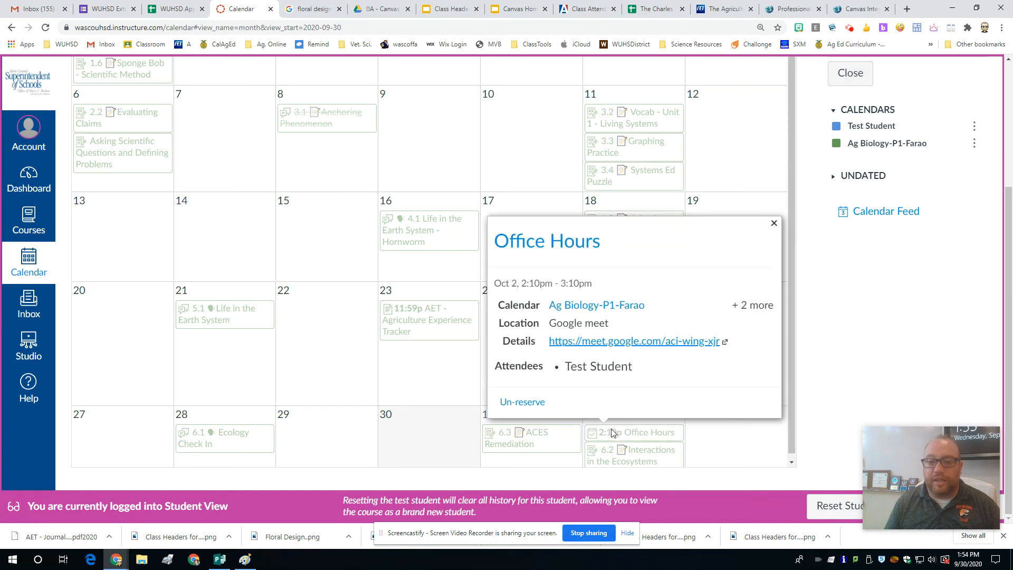
{"action": "left_click", "coordinate": [522, 401]}
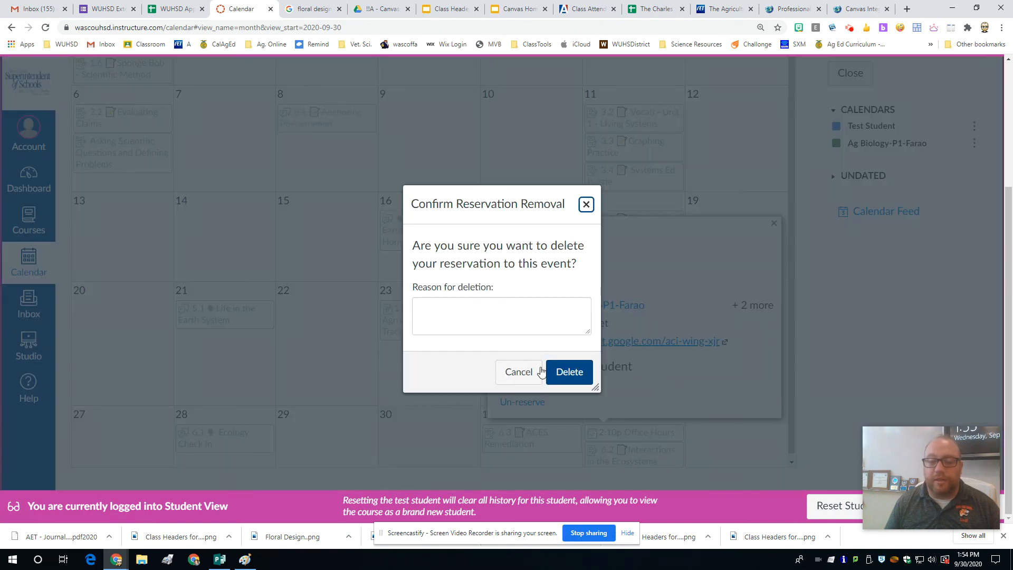
{"action": "left_click", "coordinate": [503, 324]}
{"action": "type", "text": "Sorry "}
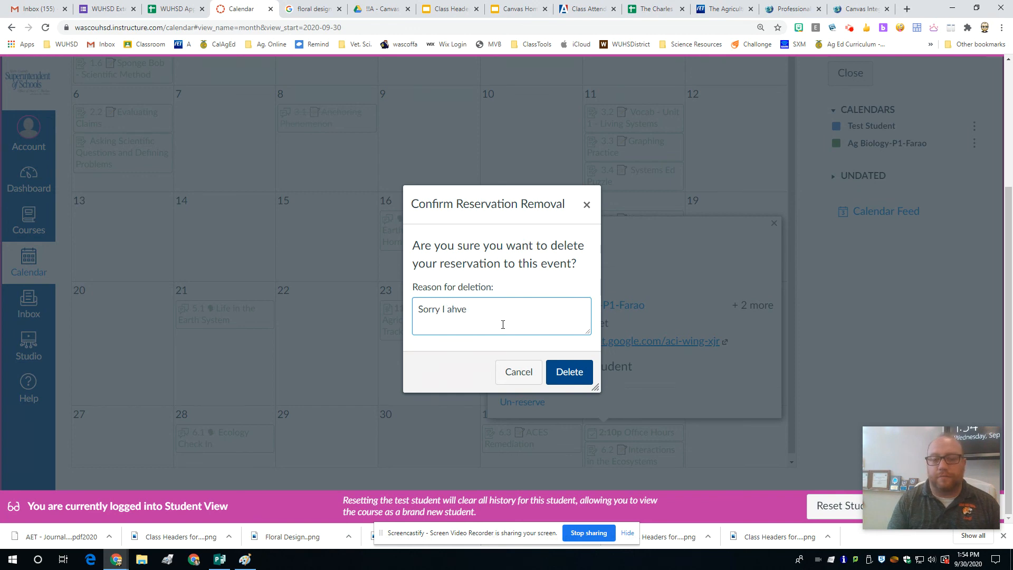
{"action": "type", "text": "I ha"}
{"action": "key", "text": "BackSpace"}
{"action": "type", "text": "had"}
{"action": "type", "text": "doctors appo"}
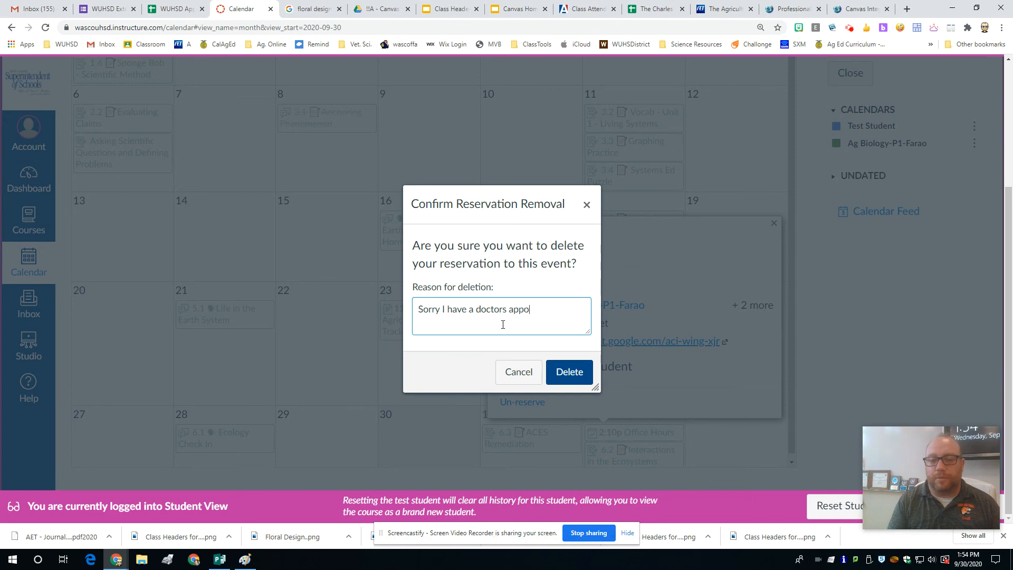
{"action": "type", "text": "intment."}
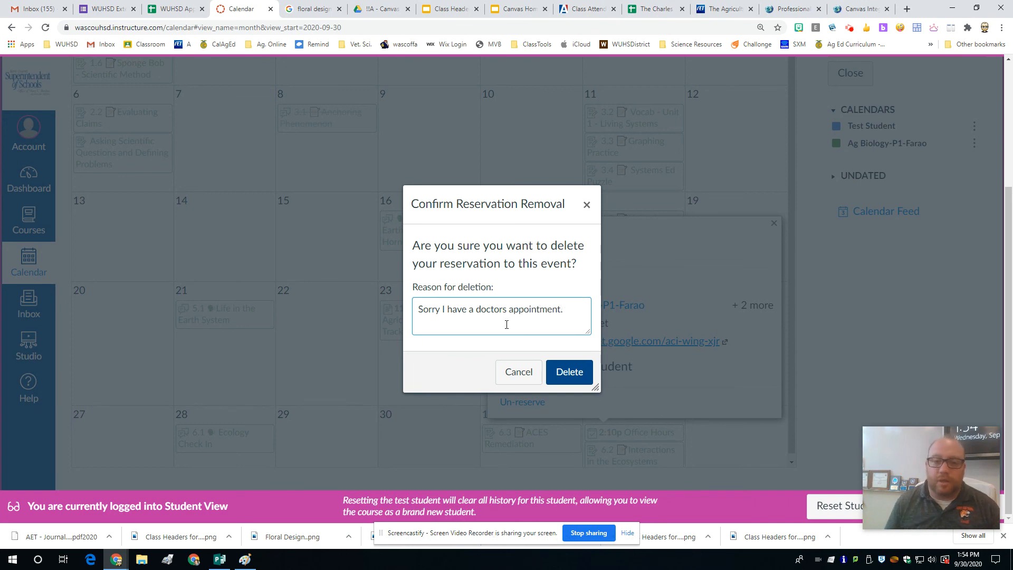
{"action": "left_click", "coordinate": [569, 372]}
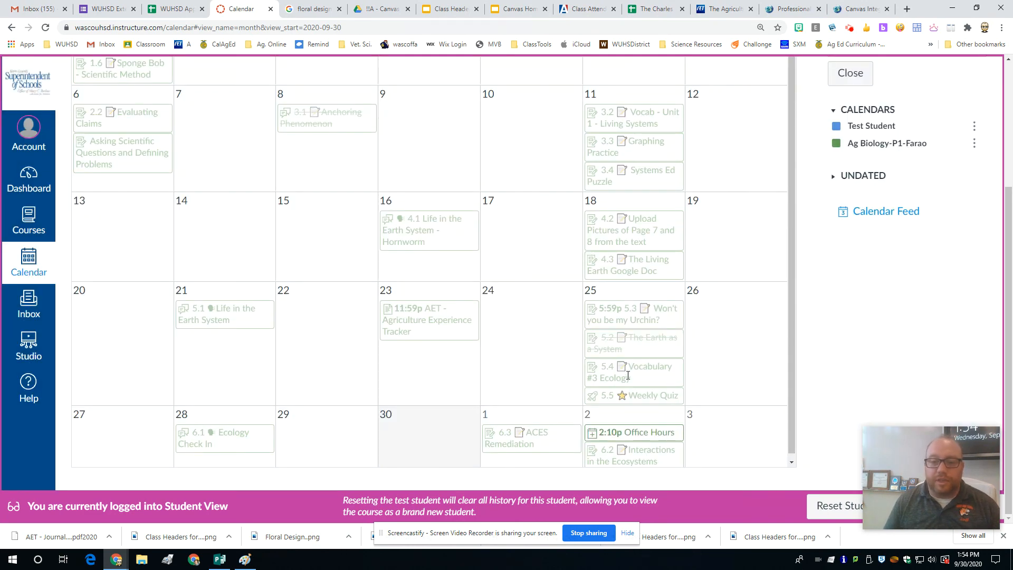
Leave the appointment-finding mode and check the regular month calendar for the Office Hours slot on October 2.
{"action": "scroll", "coordinate": [783, 183], "scroll_direction": "up", "scroll_amount": 1}
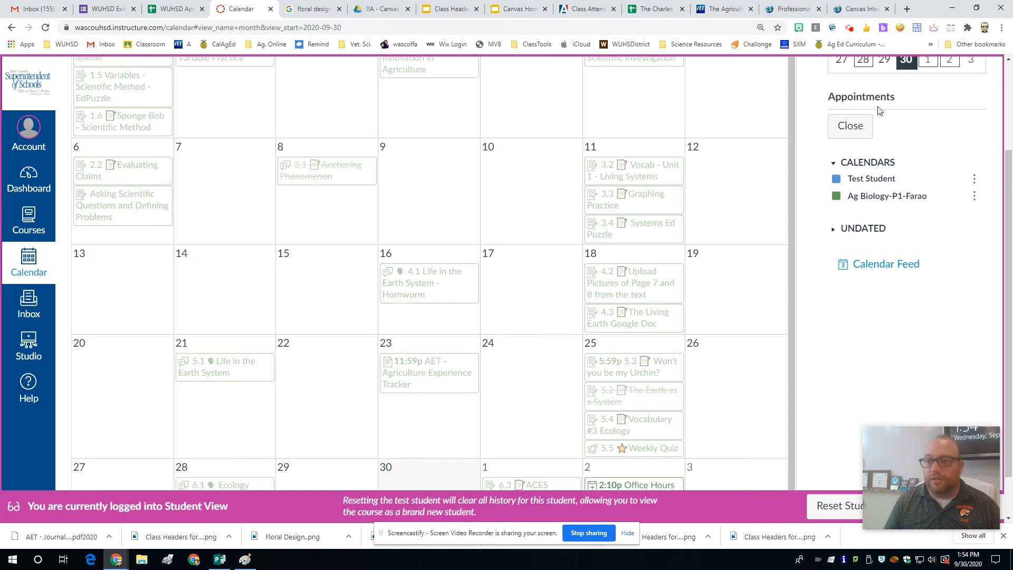
{"action": "left_click", "coordinate": [850, 125]}
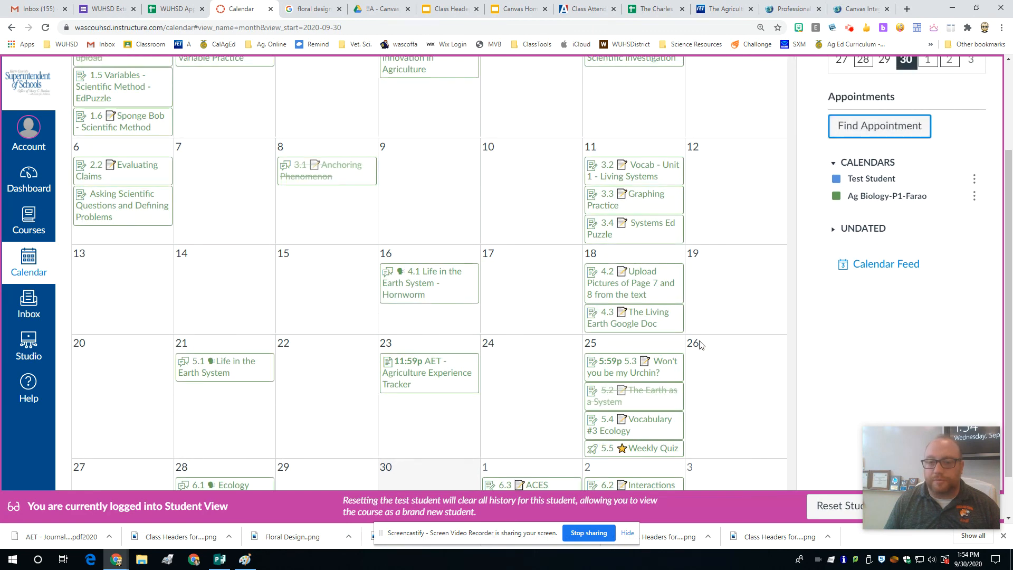
{"action": "scroll", "coordinate": [488, 375], "scroll_direction": "down", "scroll_amount": 1}
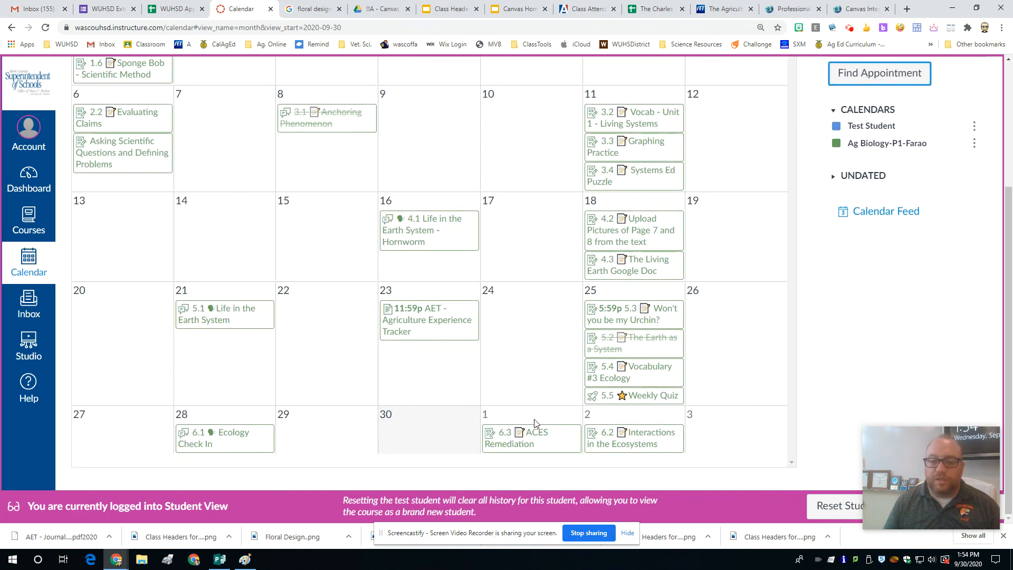
{"action": "scroll", "coordinate": [666, 350], "scroll_direction": "up", "scroll_amount": 2}
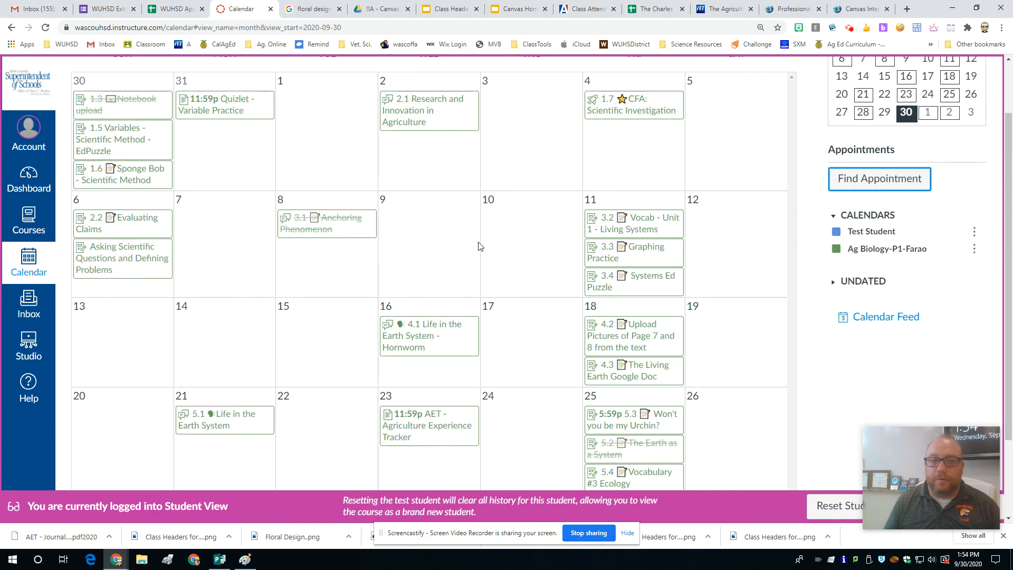
{"action": "scroll", "coordinate": [585, 320], "scroll_direction": "down", "scroll_amount": 2}
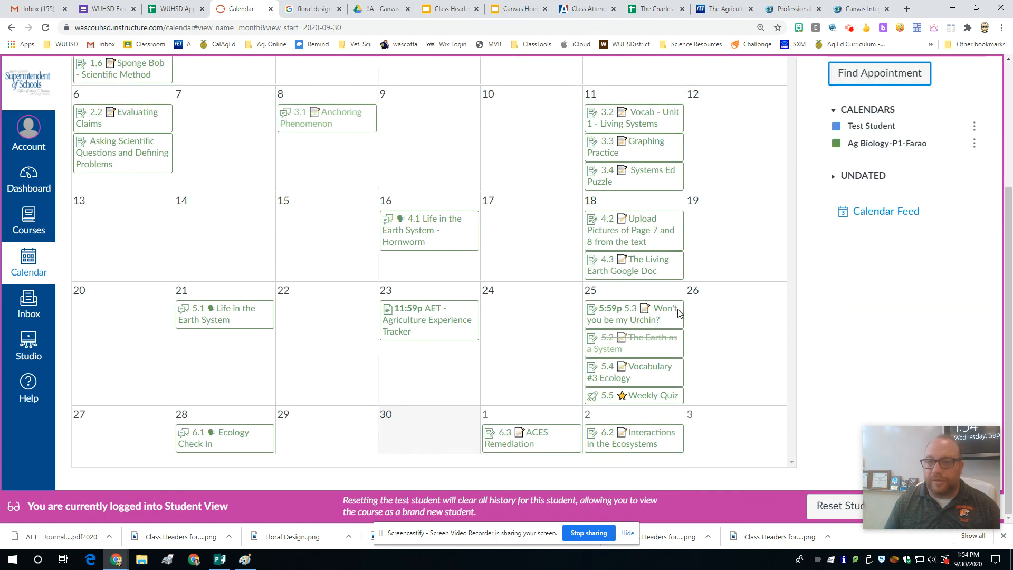
{"action": "scroll", "coordinate": [766, 144], "scroll_direction": "up", "scroll_amount": 3}
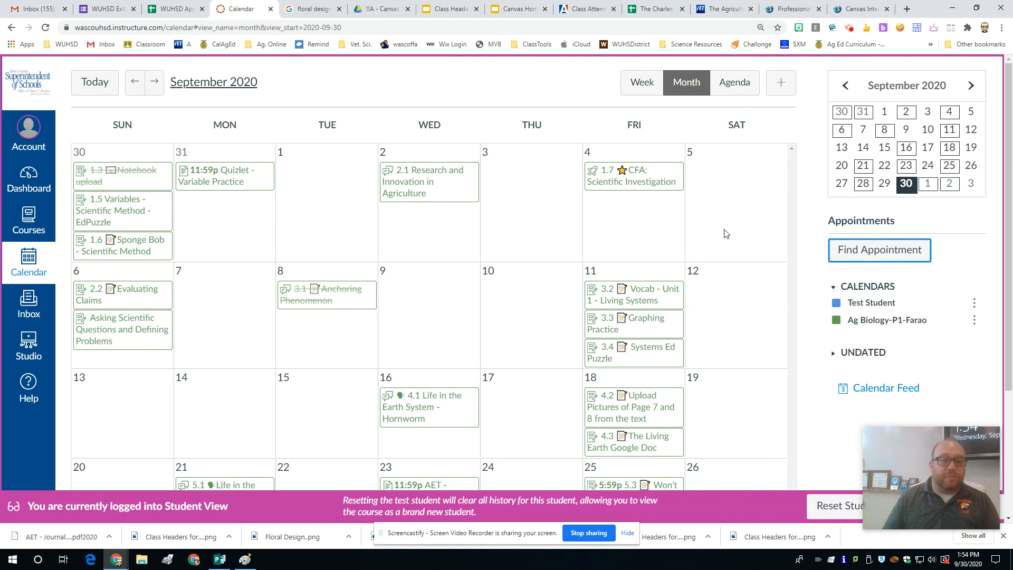